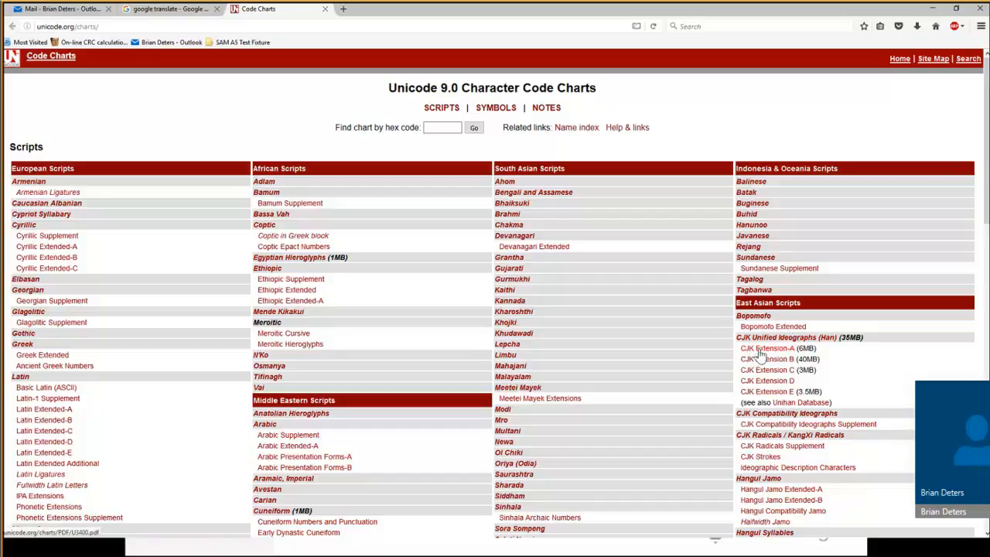
Open the CJK Extension-A code chart and select its code range 3400–4DB5 in the text
click(760, 350)
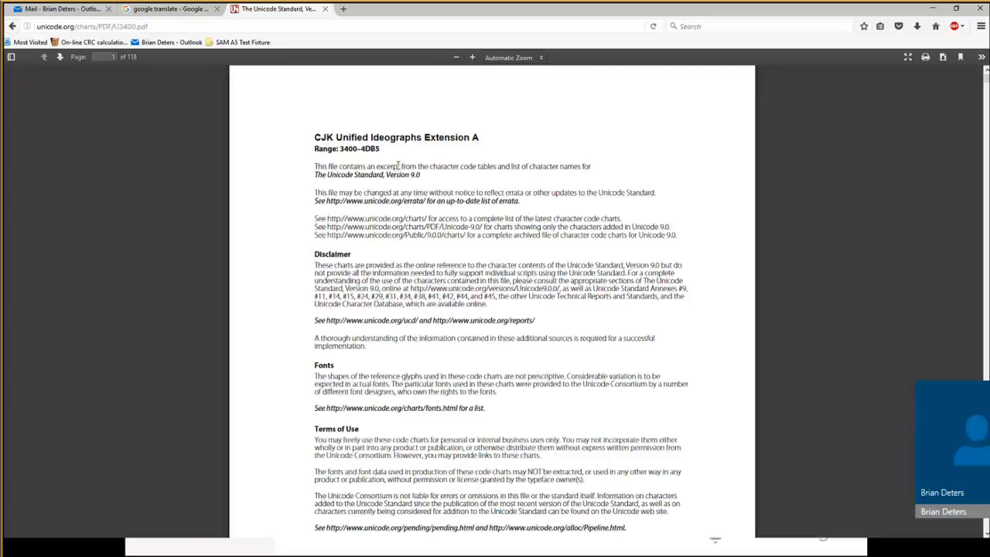
drag(340, 149, 380, 149)
Switch to GEMstudio Developer, launch the GEM Font Converter and move its window clear of the chart's range
key(alt+Tab)
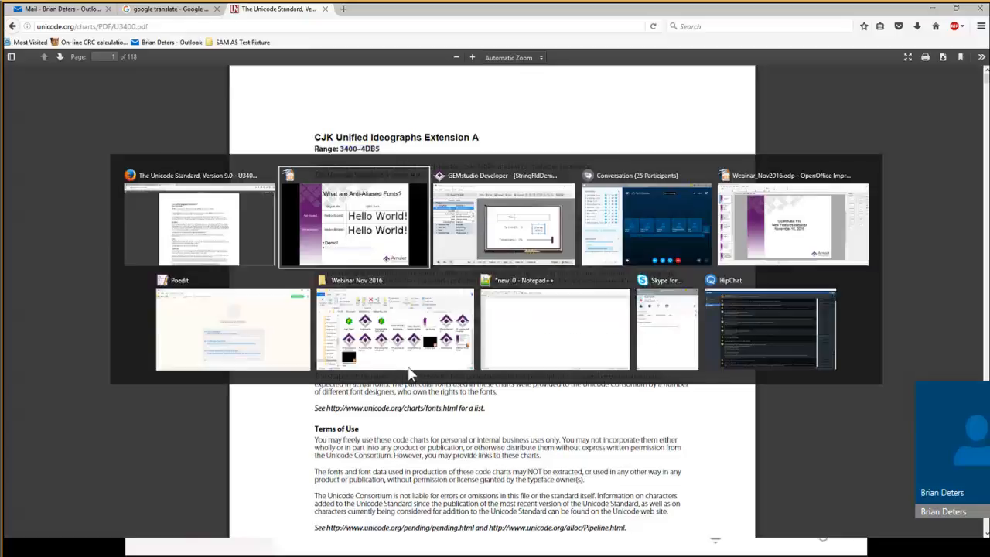
key(alt+Tab)
click(42, 184)
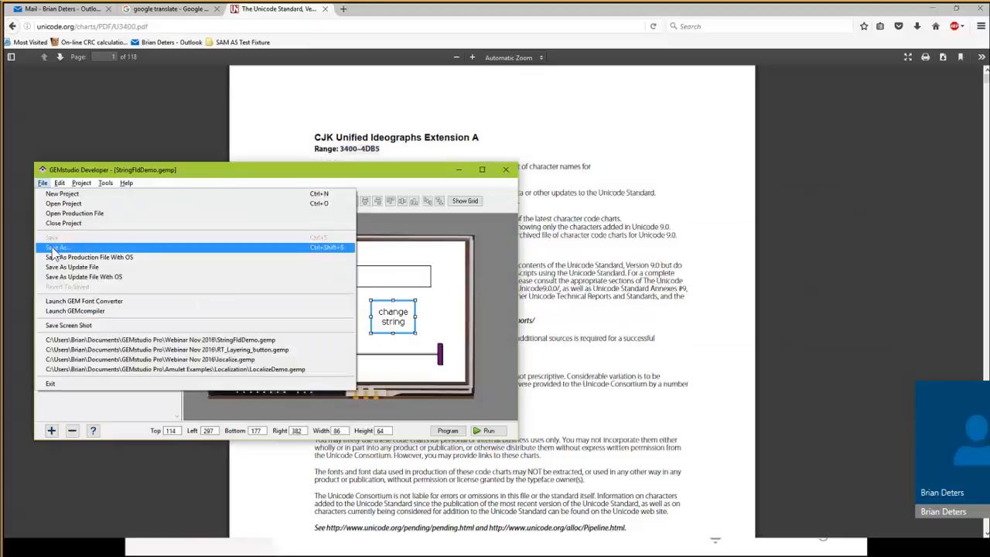
click(68, 301)
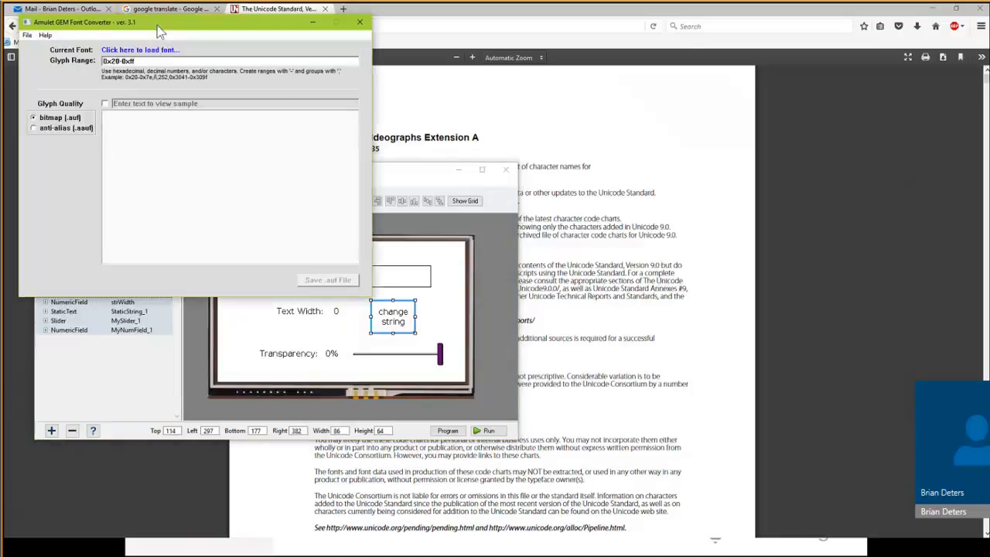
drag(158, 31, 365, 177)
Show more fonts from the converter's font chooser and examine the installed fonts' sizes and target scripts, sorted by size
click(338, 197)
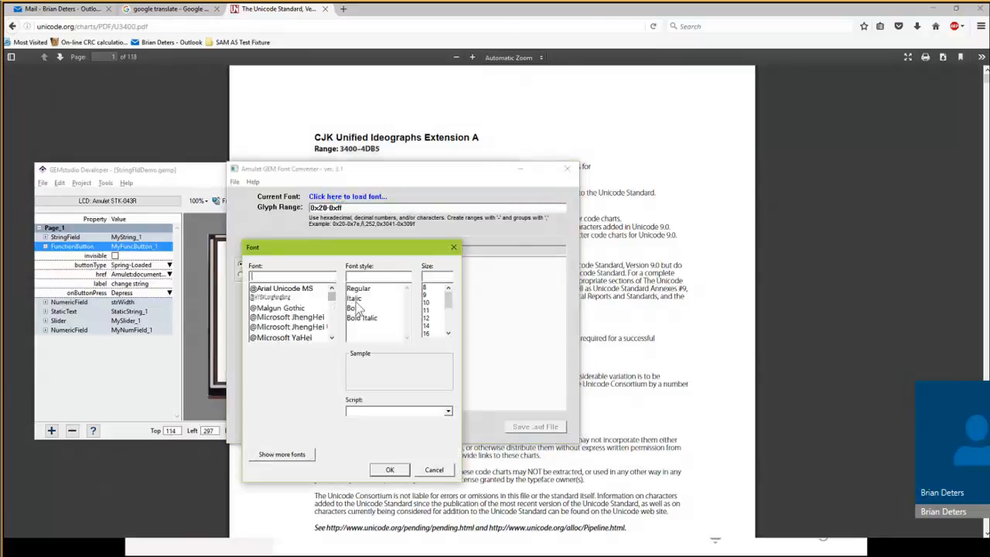
click(453, 247)
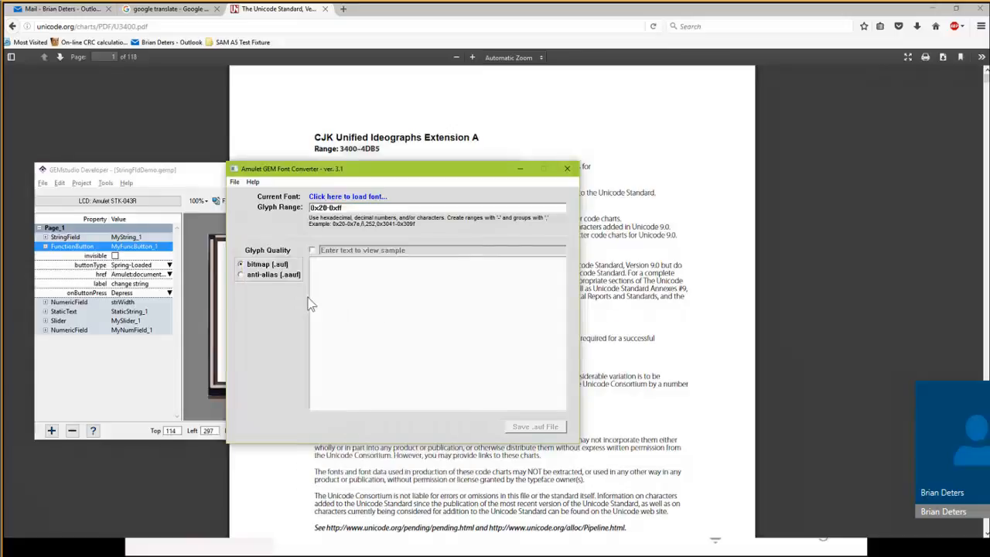
click(340, 198)
click(275, 456)
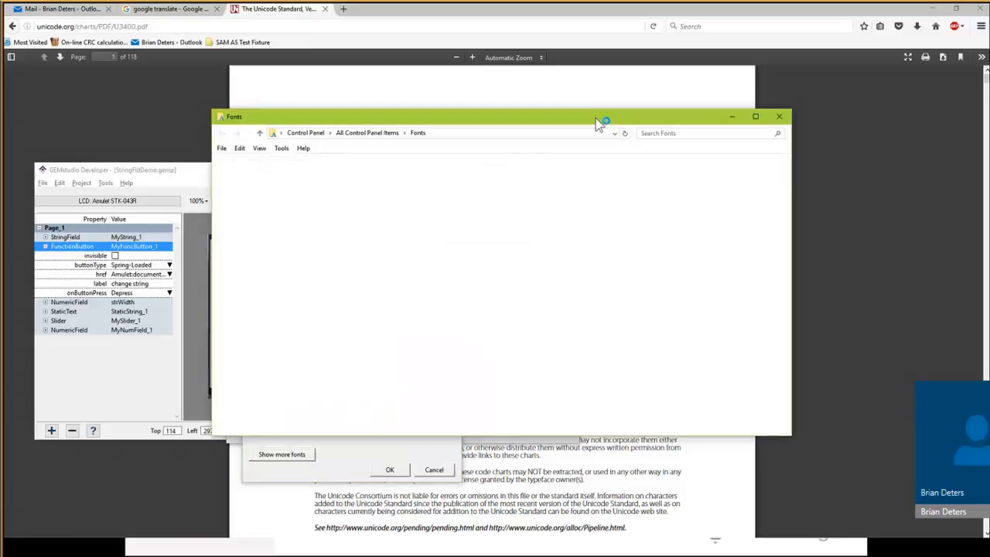
drag(608, 402, 766, 397)
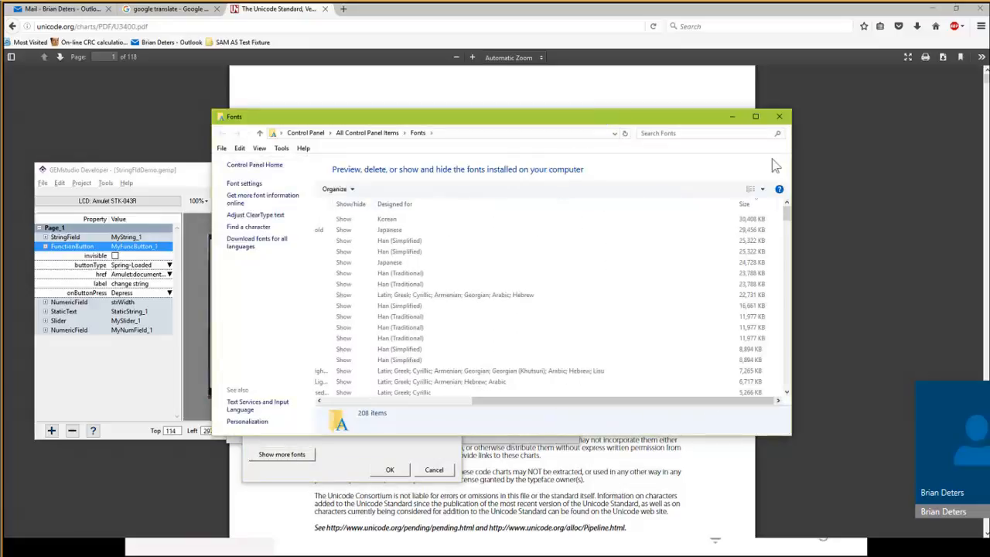
click(755, 206)
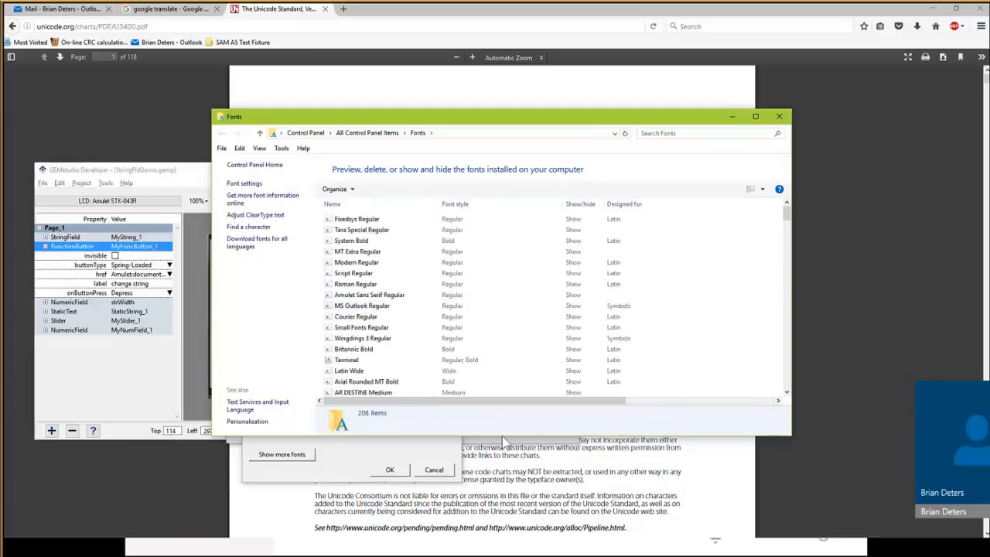
drag(482, 401, 689, 400)
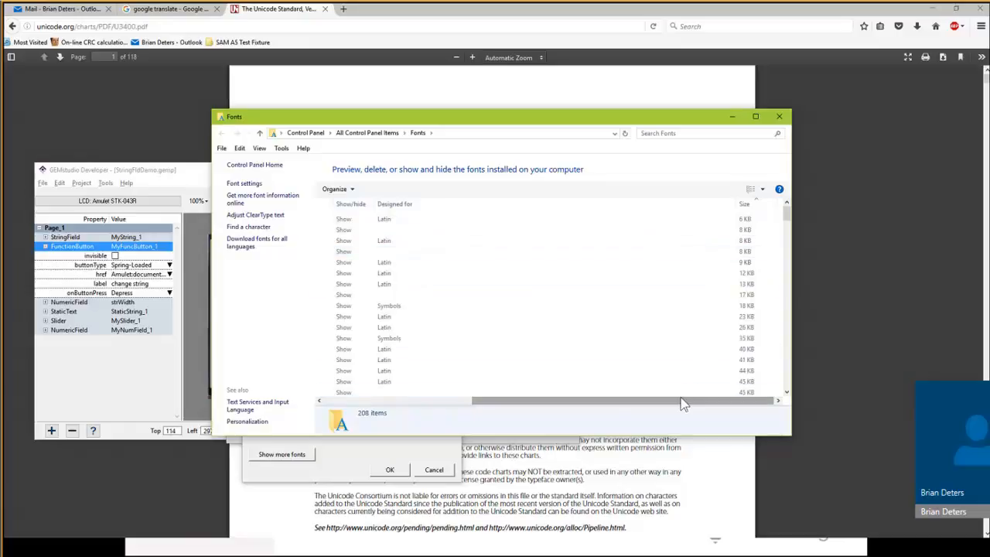
drag(683, 402, 550, 402)
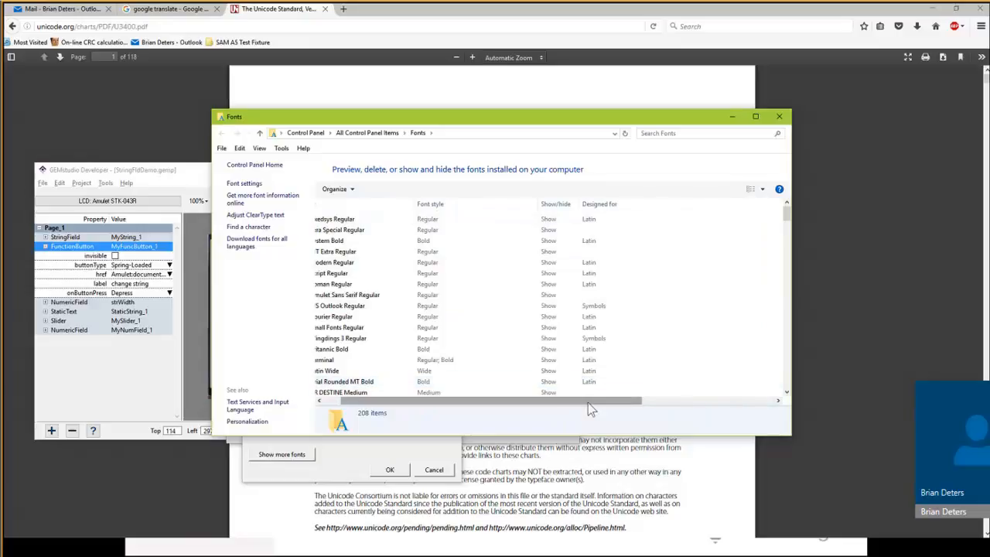
drag(590, 408, 721, 408)
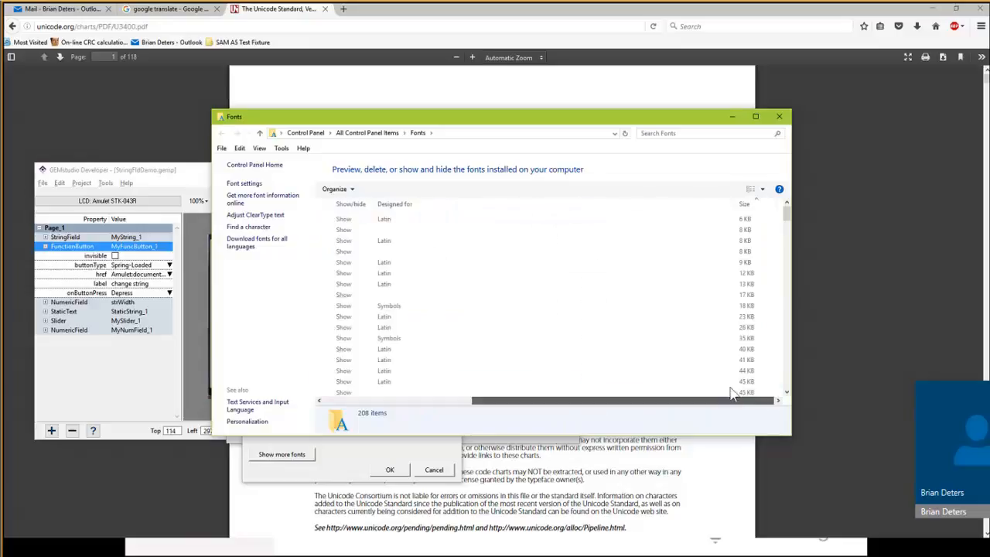
click(750, 206)
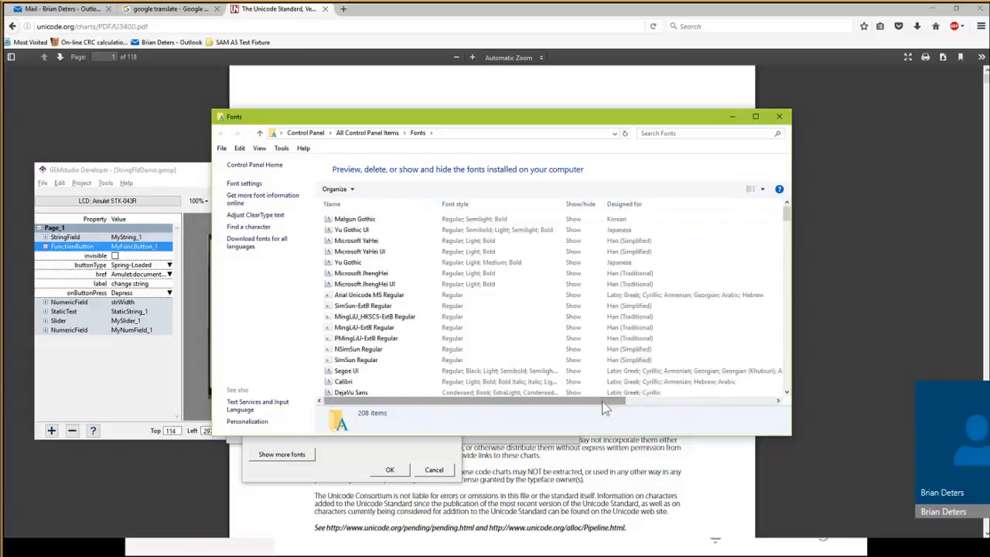
drag(606, 408, 753, 408)
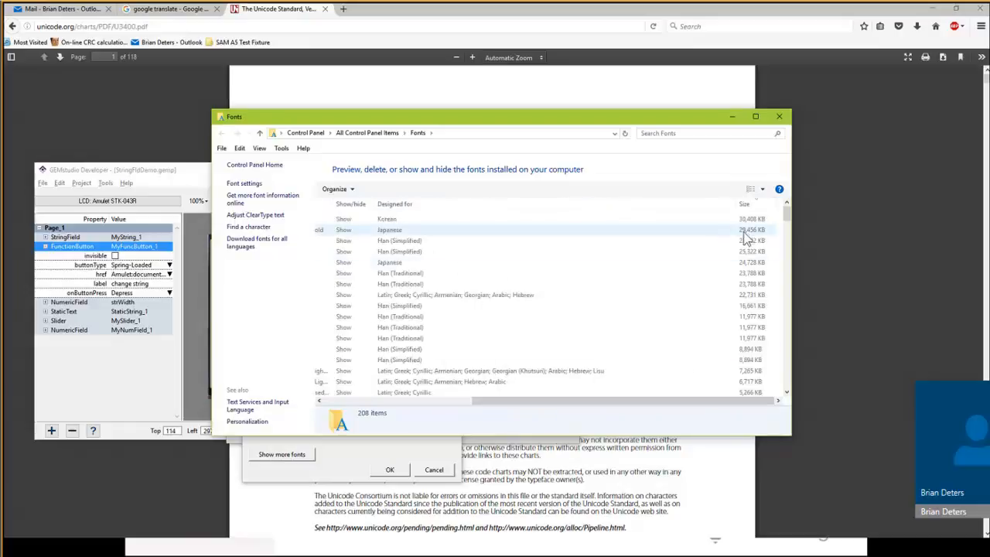
drag(690, 406, 580, 410)
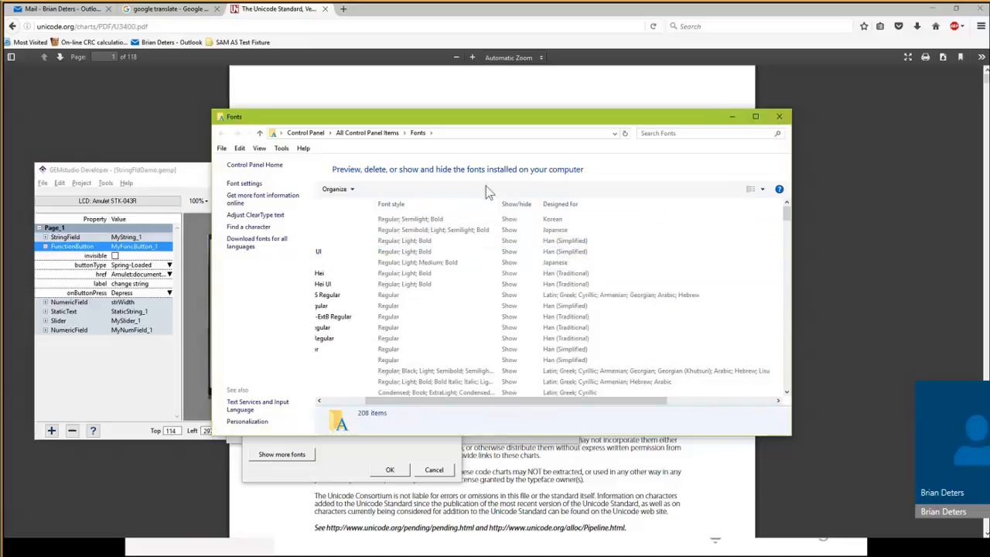
click(779, 116)
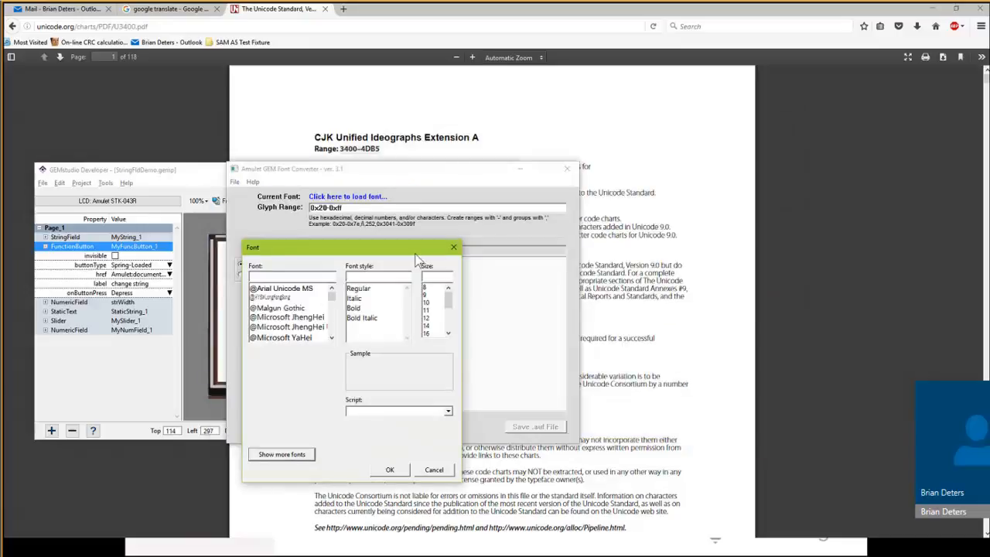
Load the Microsoft YaHei font in Regular style at size 16
text(M)
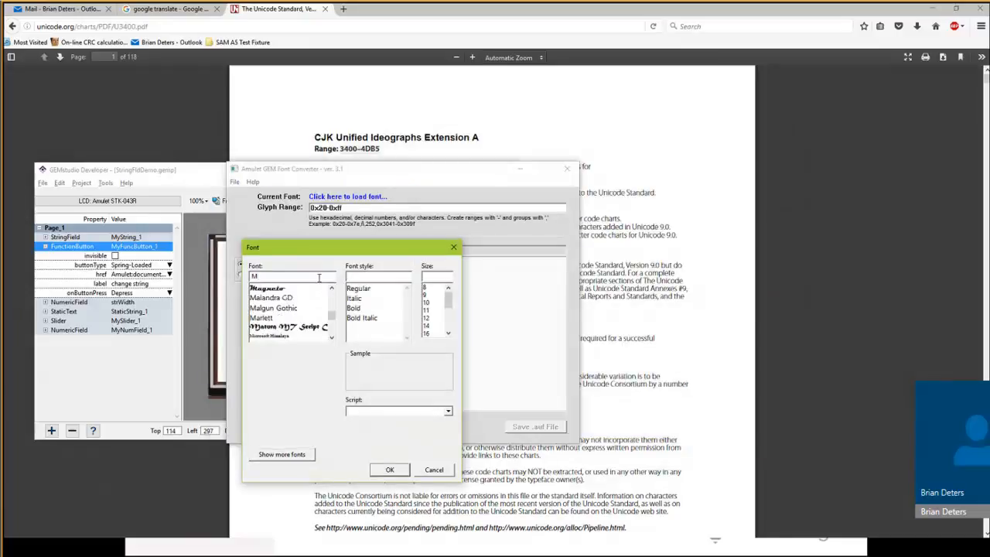
text(ic)
key(Down)
key(Down)
key(Down)
key(Down)
key(Down)
key(Down)
key(Down)
key(Down)
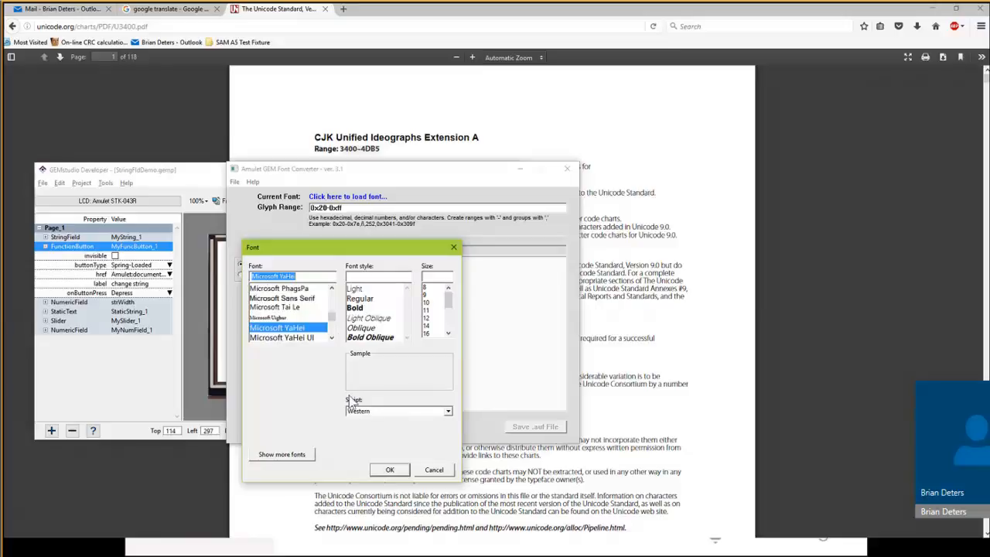
click(367, 300)
click(430, 334)
click(390, 471)
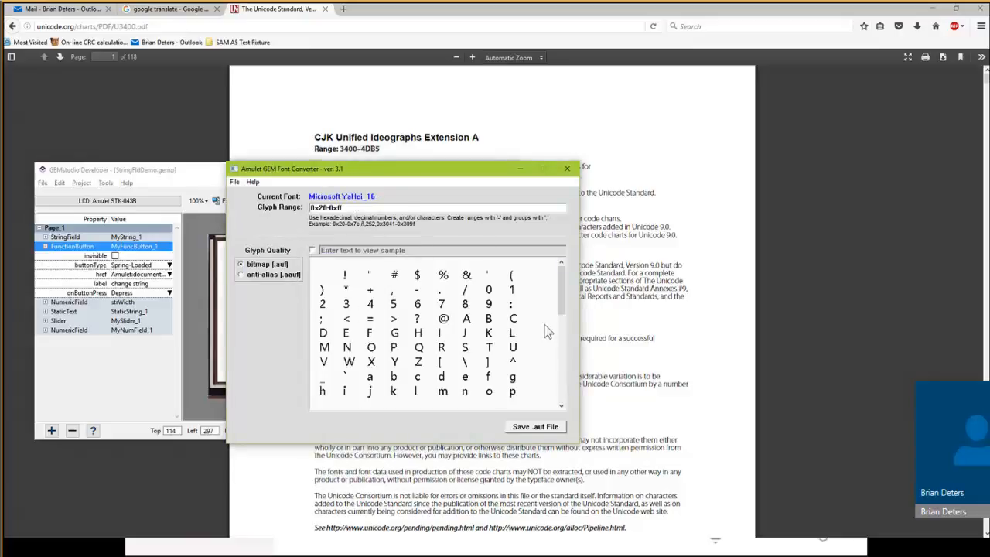
Extend the glyph range with the CJK Extension A codes so it reads 0x20-0xff,0x3400-0x4DB5, and look over the glyph preview
mouse_move(562, 290)
mouse_down()
mouse_move(562, 358)
mouse_move(555, 280)
mouse_up()
click(417, 209)
text(0x3400-0)
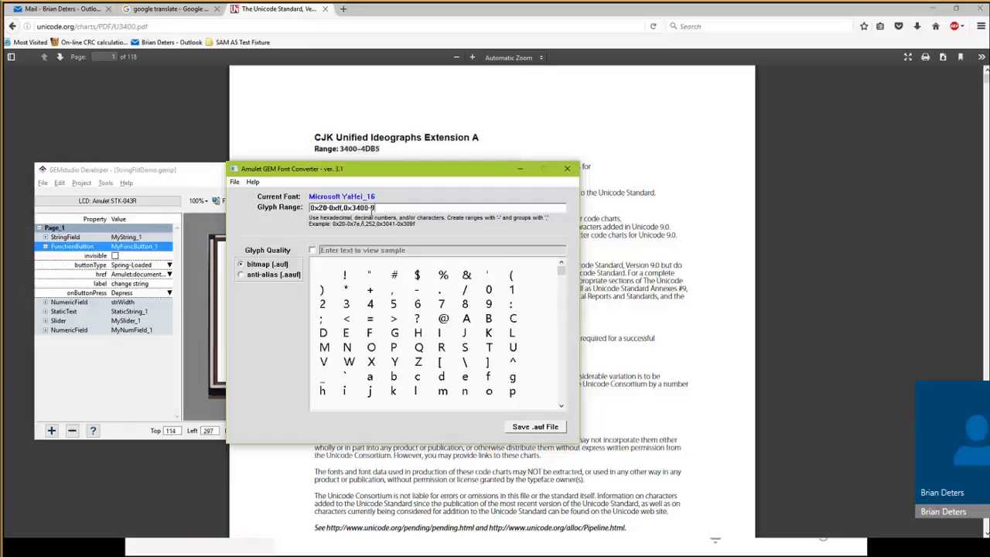
text(x4DB5)
drag(561, 280, 586, 251)
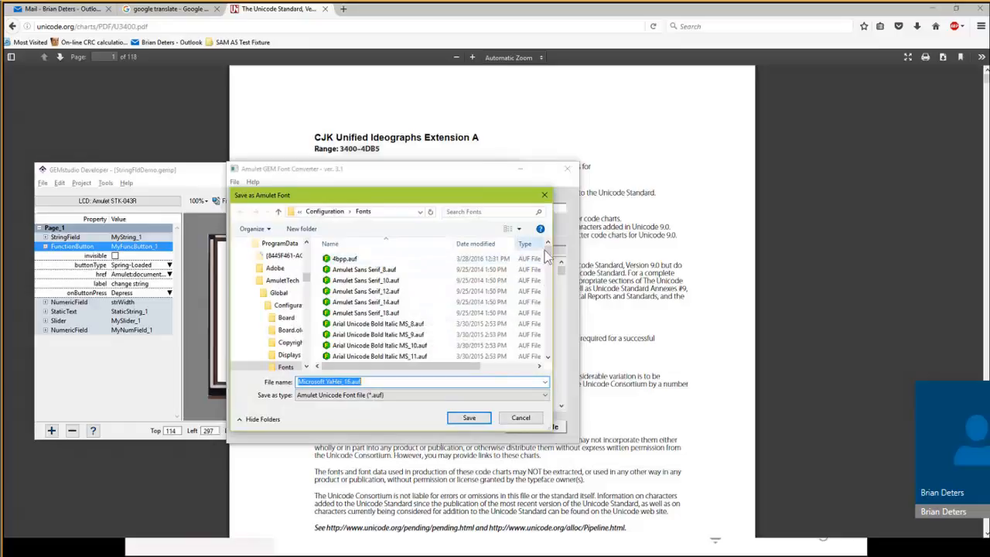
Save the font as Microsoft YaHei_16.auf in the Webinar Nov 2016 folder inside Documents, GEMstudio Pro
mouse_move(549, 250)
mouse_down()
mouse_move(543, 274)
mouse_move(546, 248)
mouse_up()
click(320, 215)
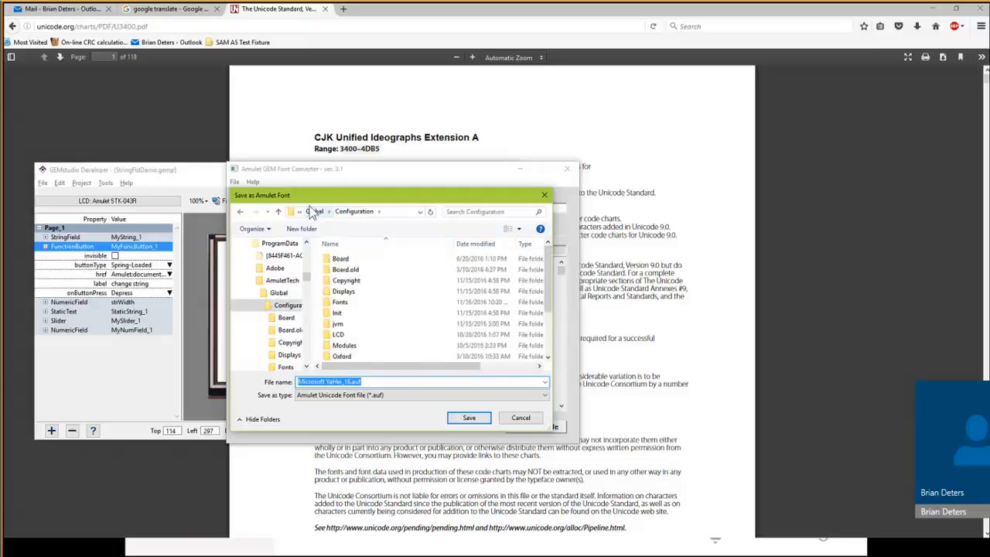
click(314, 213)
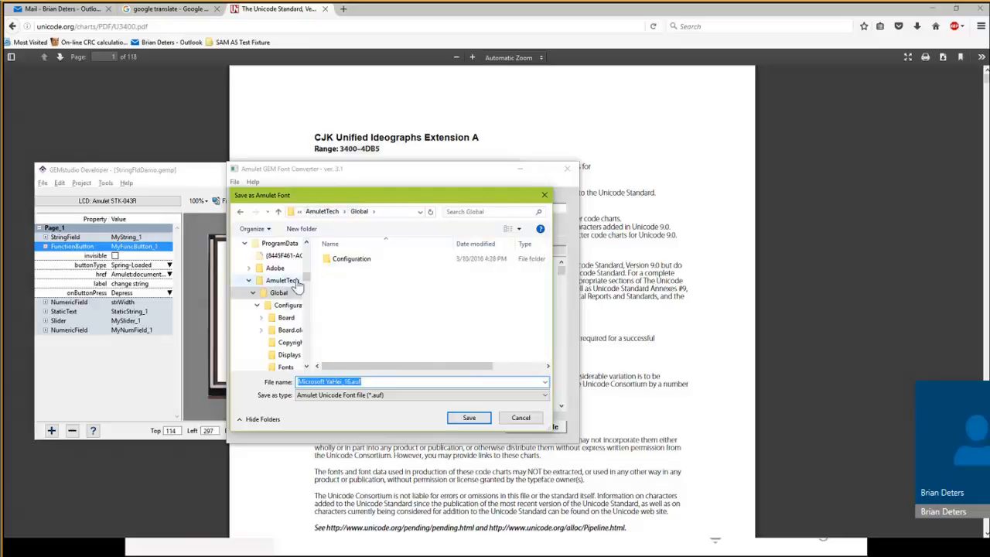
drag(306, 277, 306, 262)
click(272, 243)
click(340, 302)
key(g)
key(g)
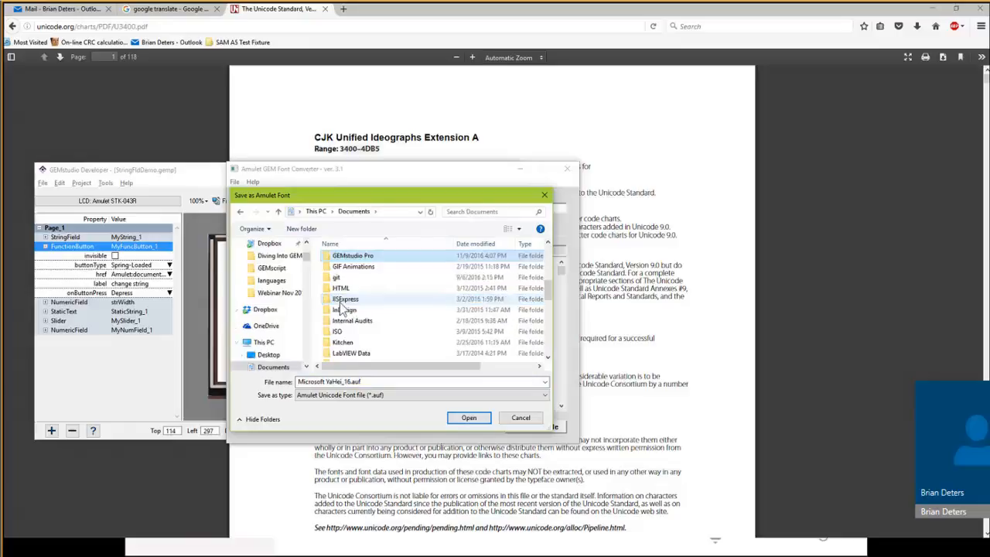
key(Up)
key(Return)
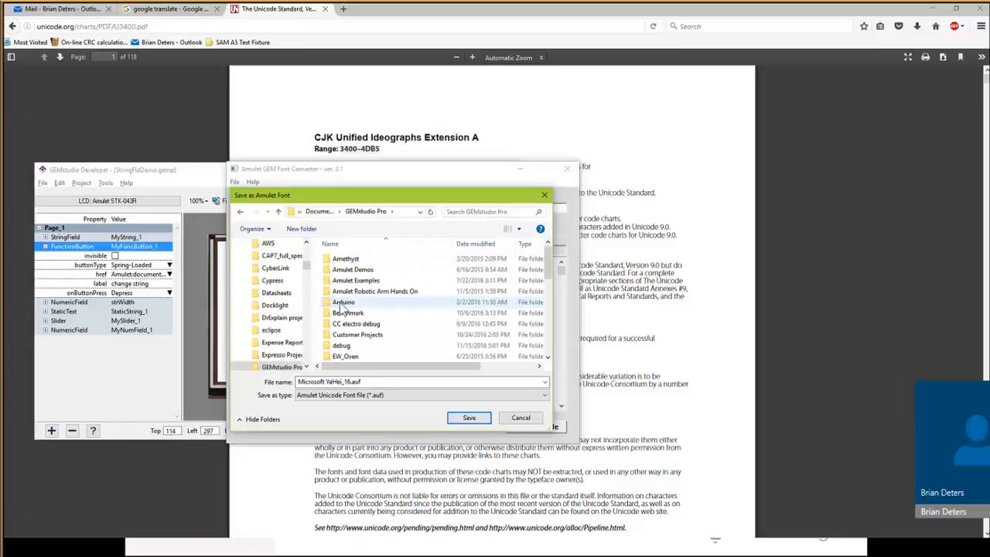
key(w)
key(w)
key(Return)
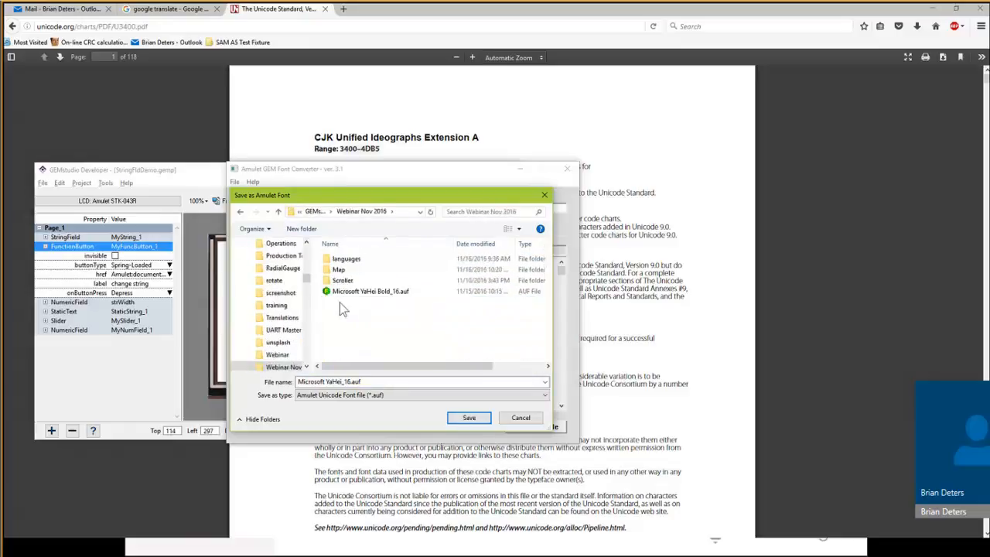
click(469, 418)
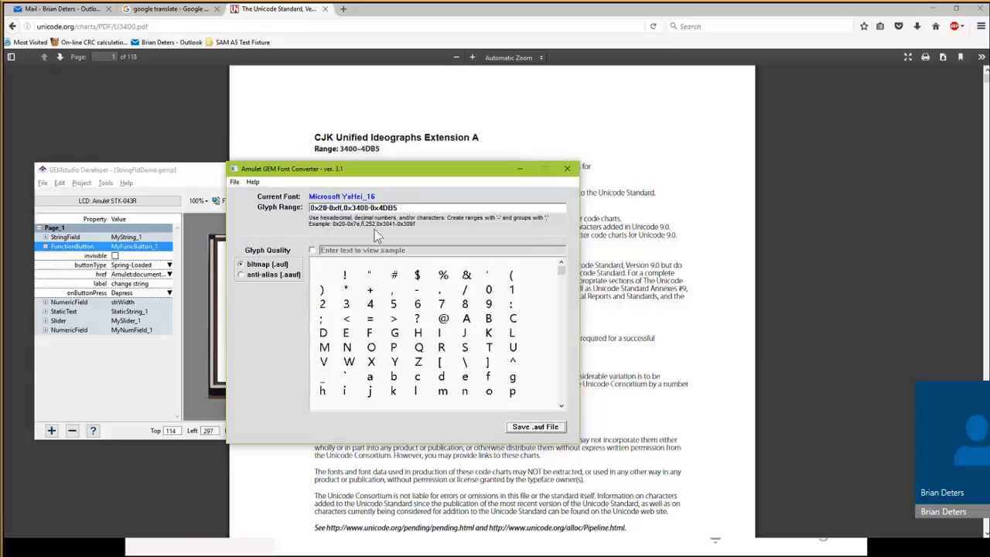
Compare the two glyph qualities and set the quality to anti-alias (.aauf)
click(242, 276)
click(243, 267)
click(243, 276)
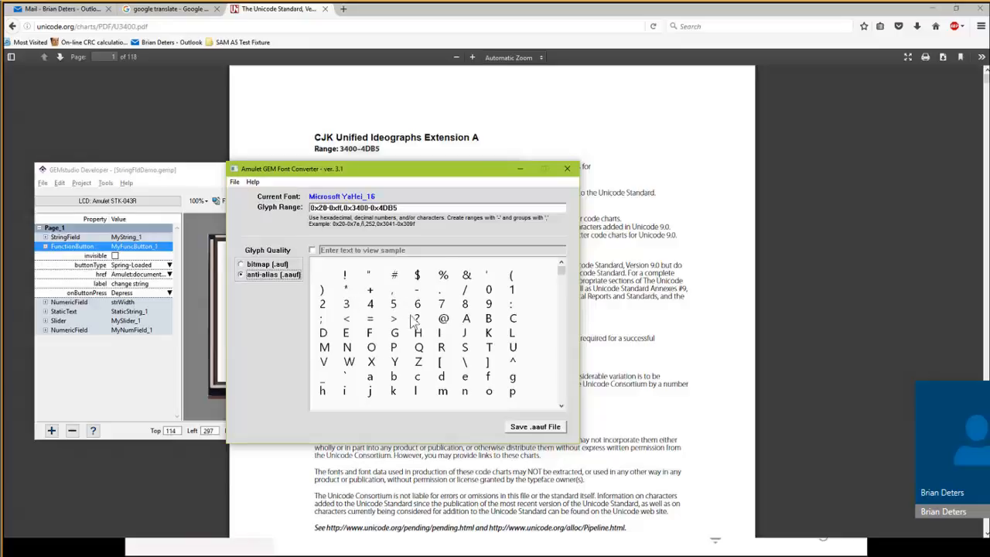
Change the loaded Microsoft YaHei font's size to 72
click(342, 193)
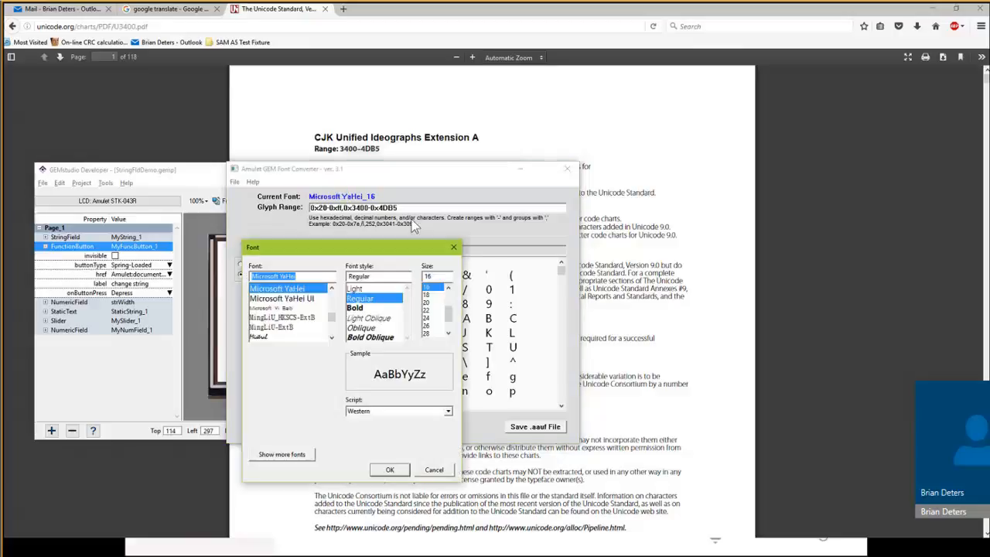
scroll(446, 309, up, 2)
scroll(446, 316, down, 3)
click(427, 333)
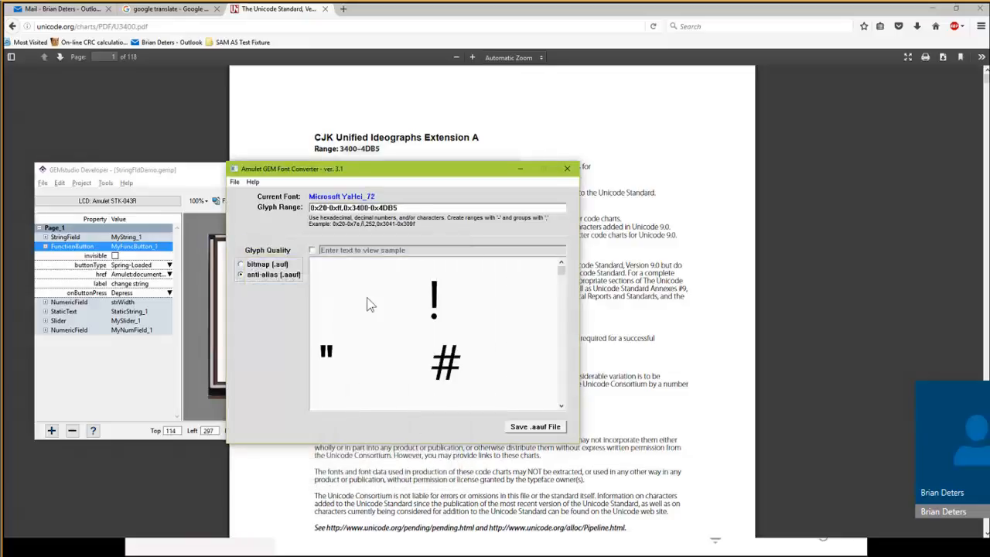
Compare the bitmap and anti-alias previews of the large glyphs and examine the CJK characters through the end of the range
click(269, 265)
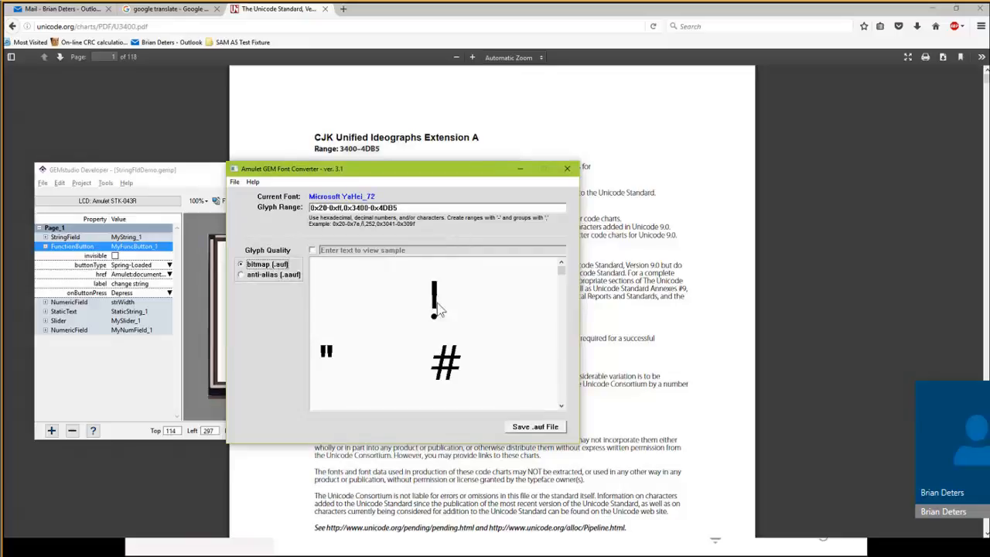
click(265, 276)
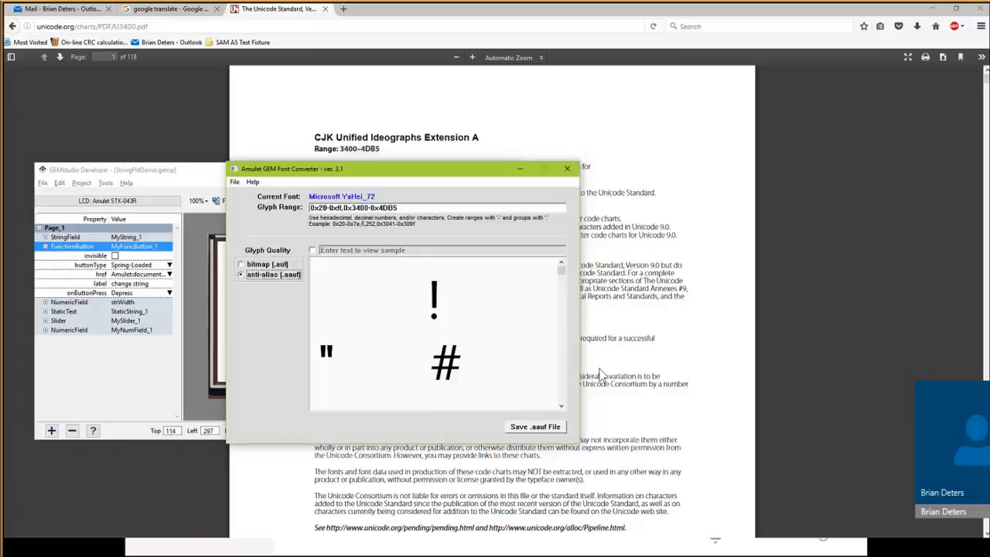
drag(561, 270, 563, 307)
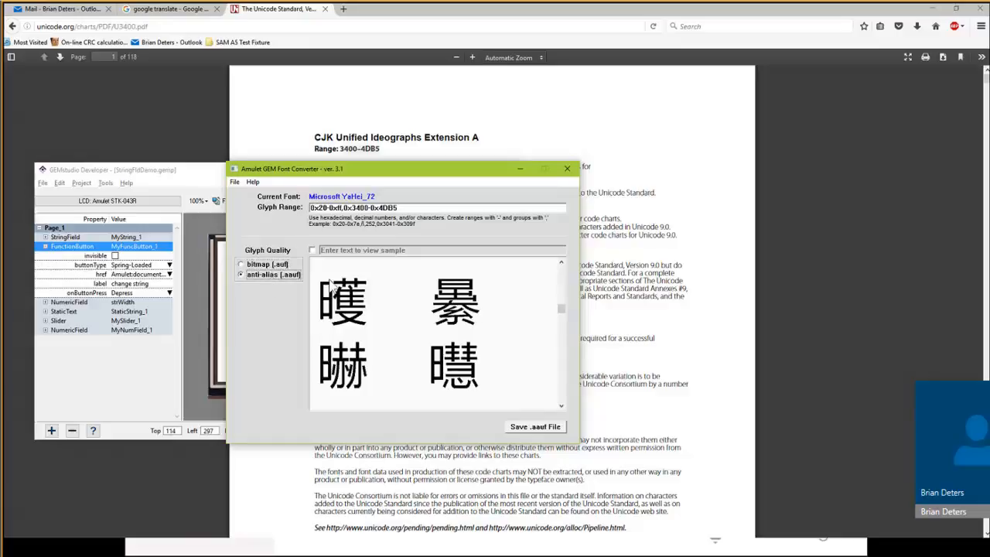
click(273, 265)
click(273, 275)
click(561, 405)
click(561, 405)
click(561, 405)
click(561, 405)
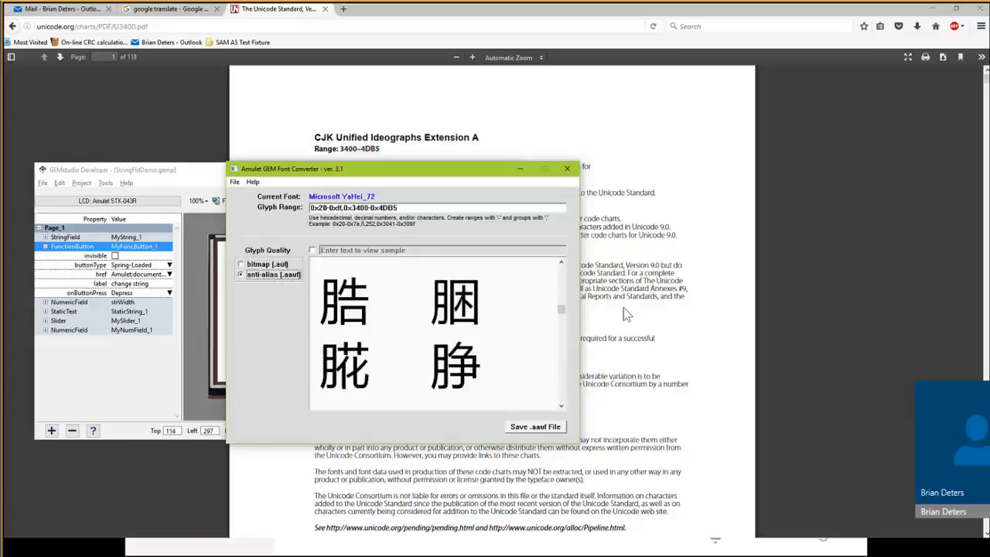
drag(561, 309, 557, 409)
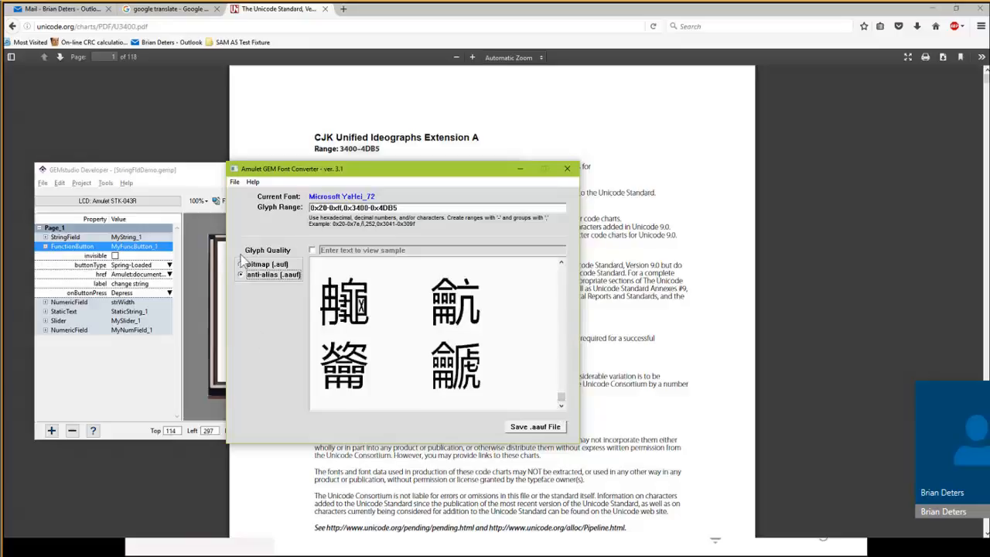
Compare the last CJK glyphs in both qualities once more, leave anti-alias (.aauf) selected and close the font converter
click(260, 264)
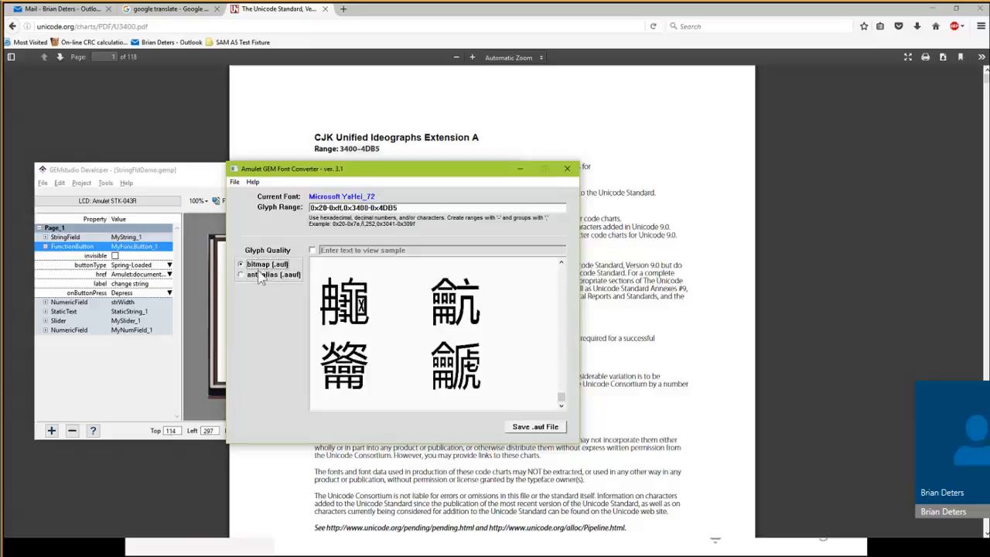
click(258, 275)
click(258, 263)
click(256, 277)
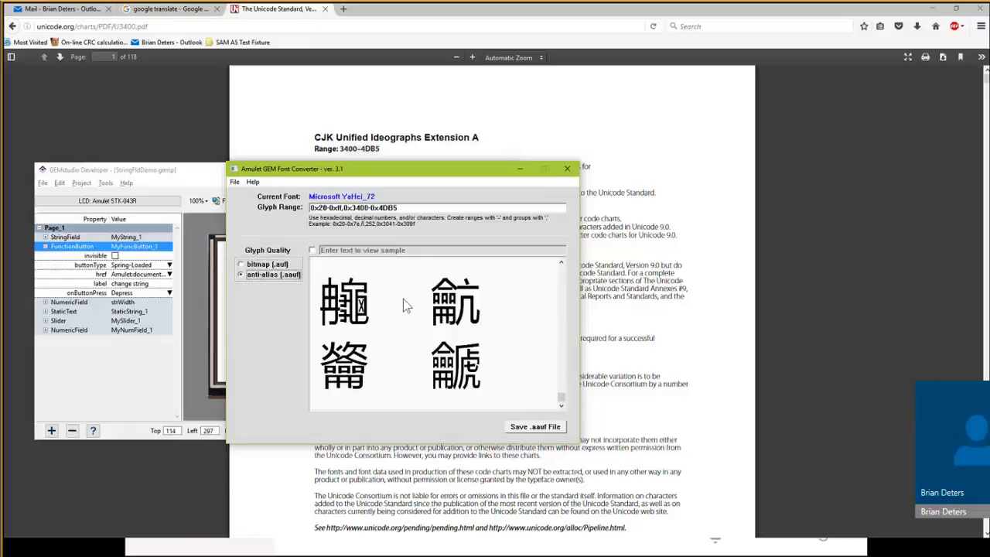
click(572, 177)
Examine the fonts and anti-aliased sizes available for the strWidth numeric field and switch back to the presentation slide show
click(298, 308)
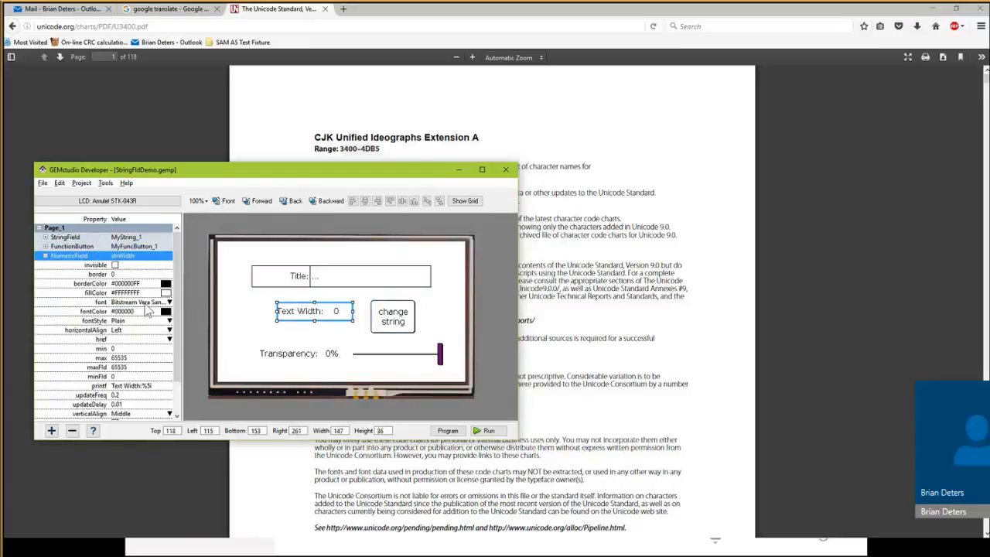
click(146, 302)
mouse_move(222, 167)
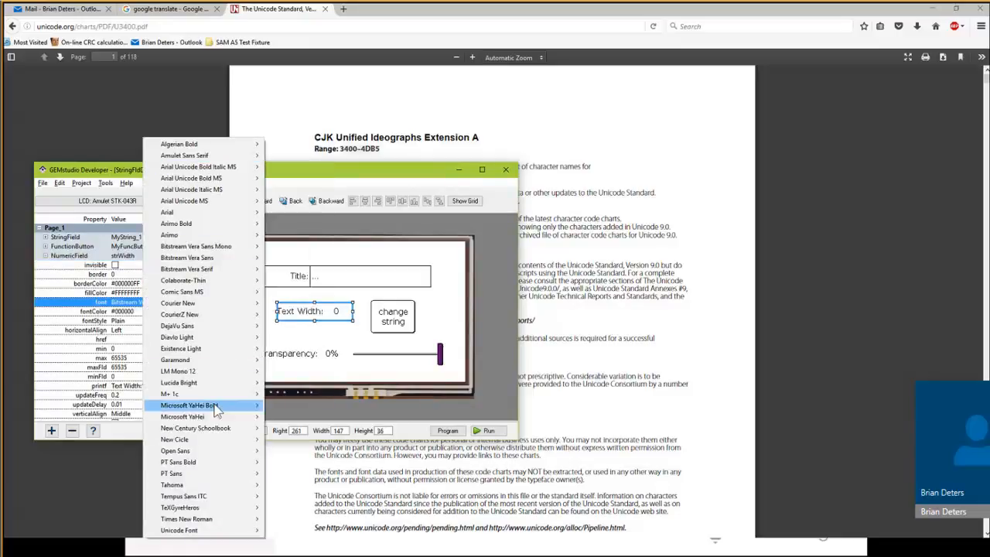
mouse_move(211, 418)
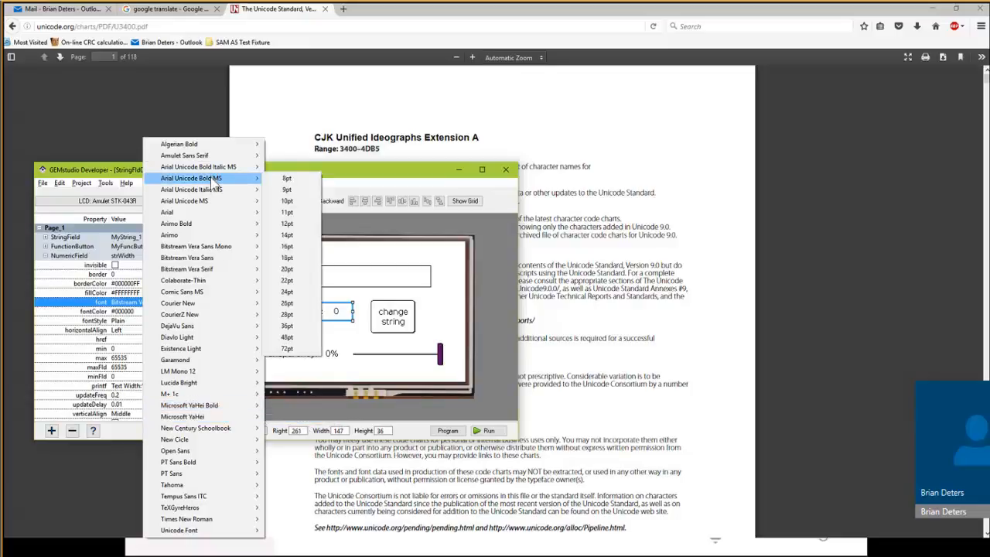
mouse_move(213, 202)
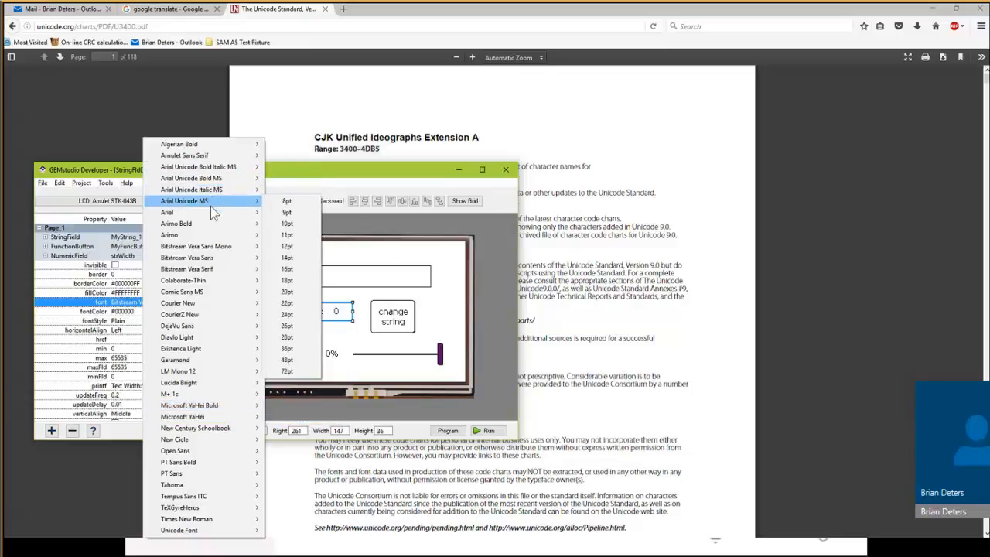
mouse_move(209, 261)
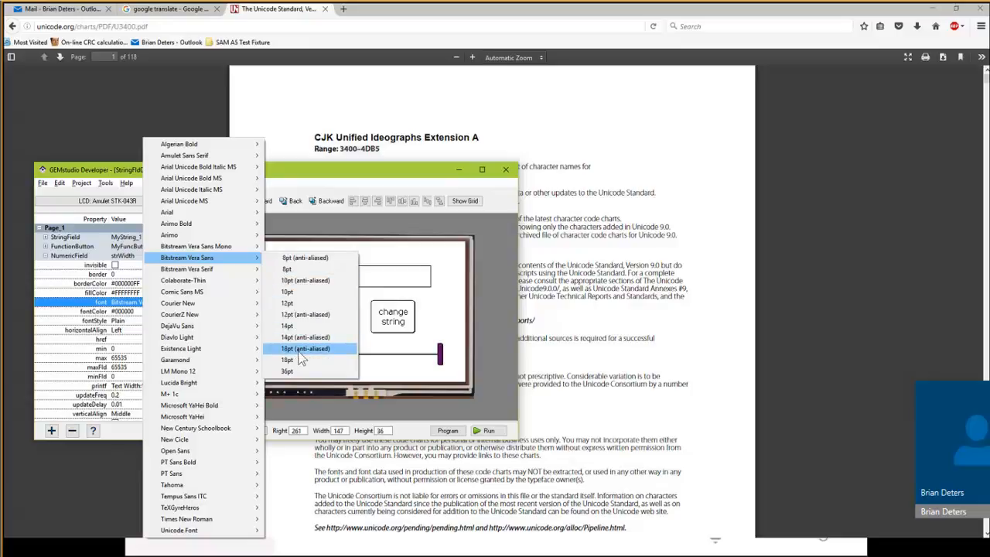
click(363, 182)
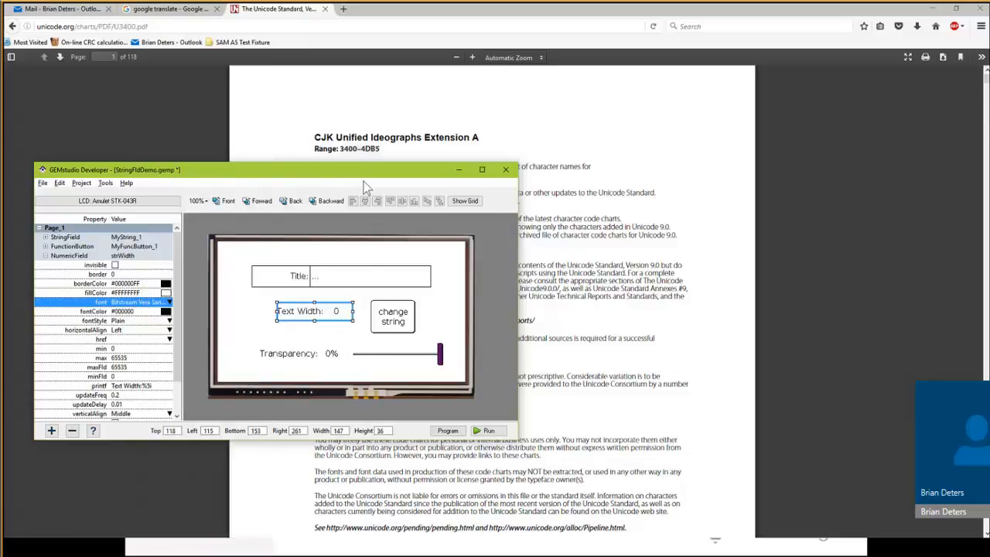
key(alt+Tab)
key(Tab)
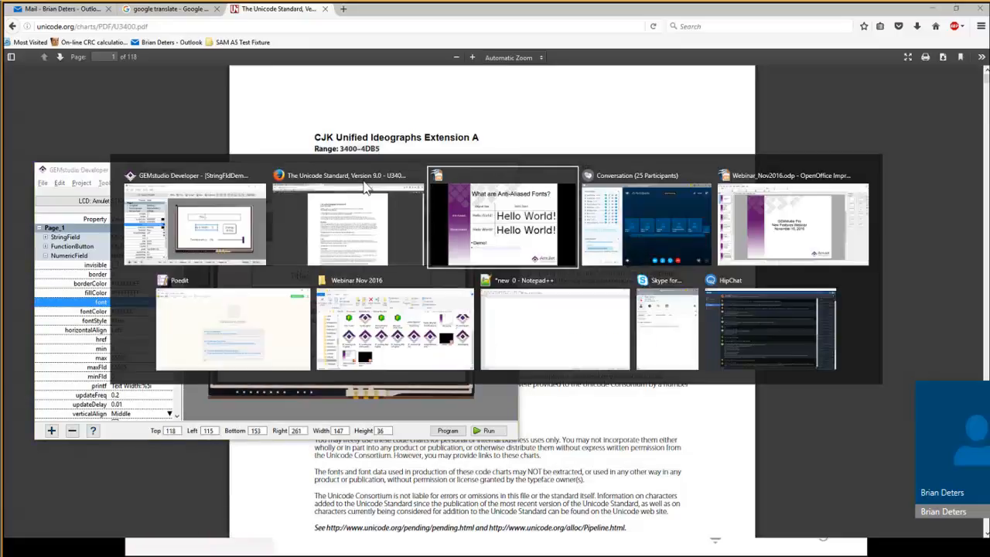
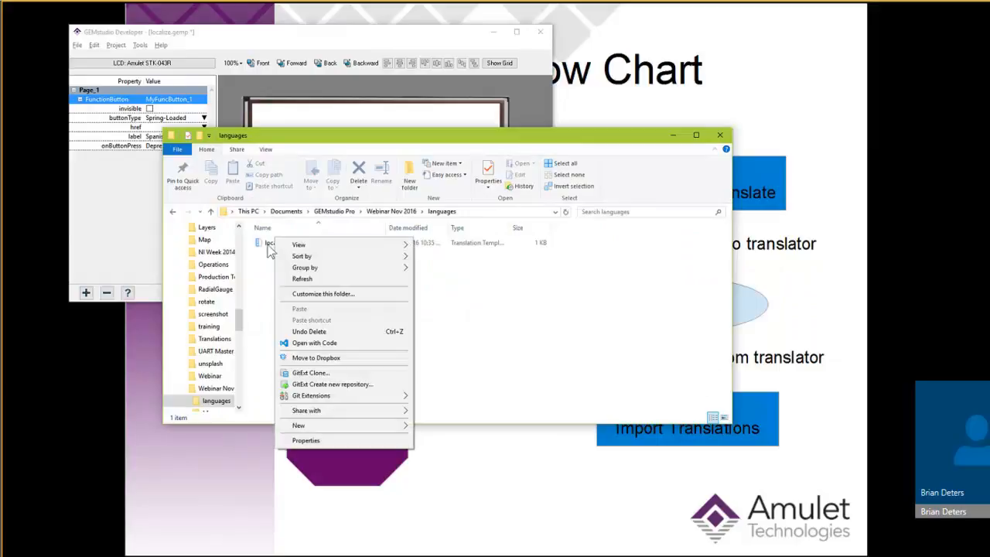
Open localize.pot from the languages folder in Notepad++ and examine its widget comment, msgid and msgstr entries
right_click(267, 244)
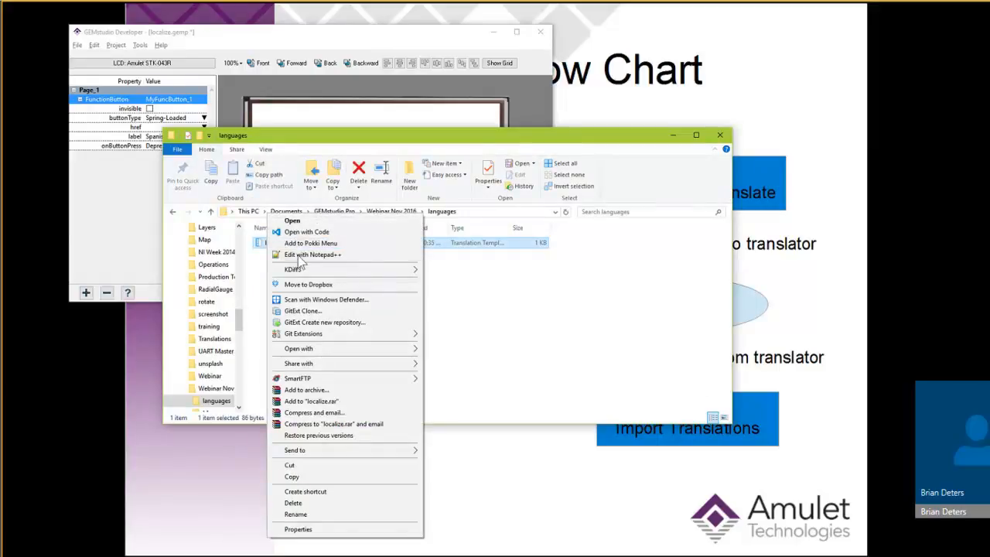
click(301, 254)
drag(46, 57, 75, 58)
drag(185, 58, 257, 58)
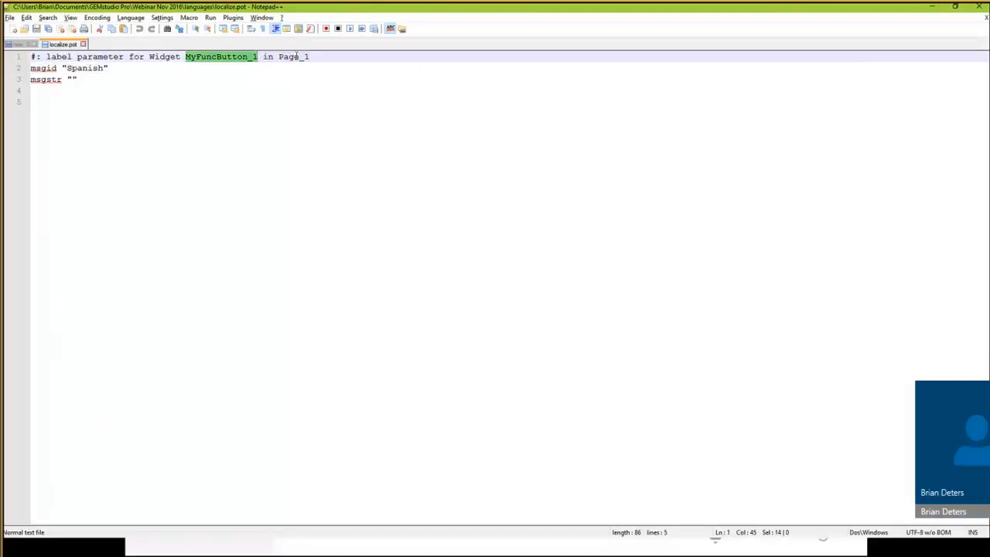
double_click(296, 57)
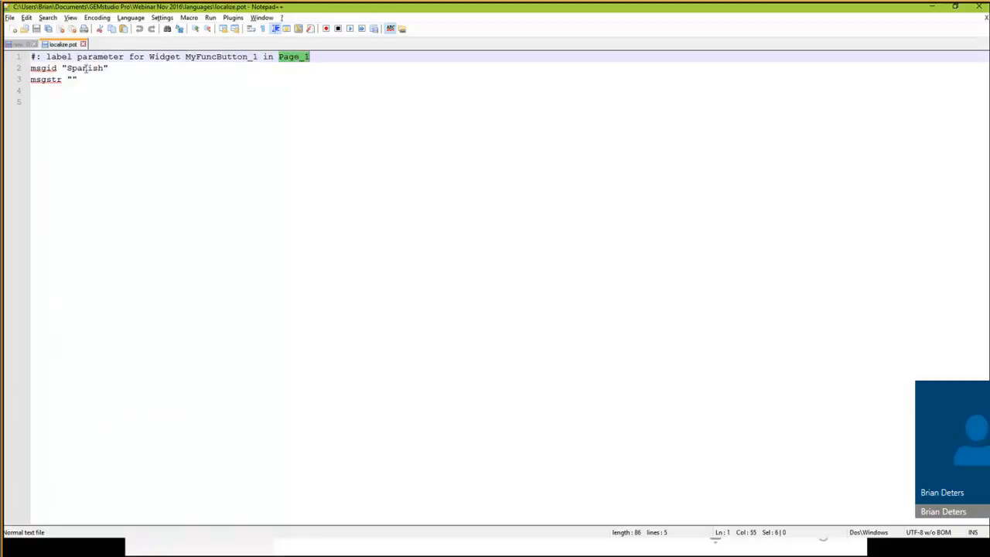
double_click(85, 68)
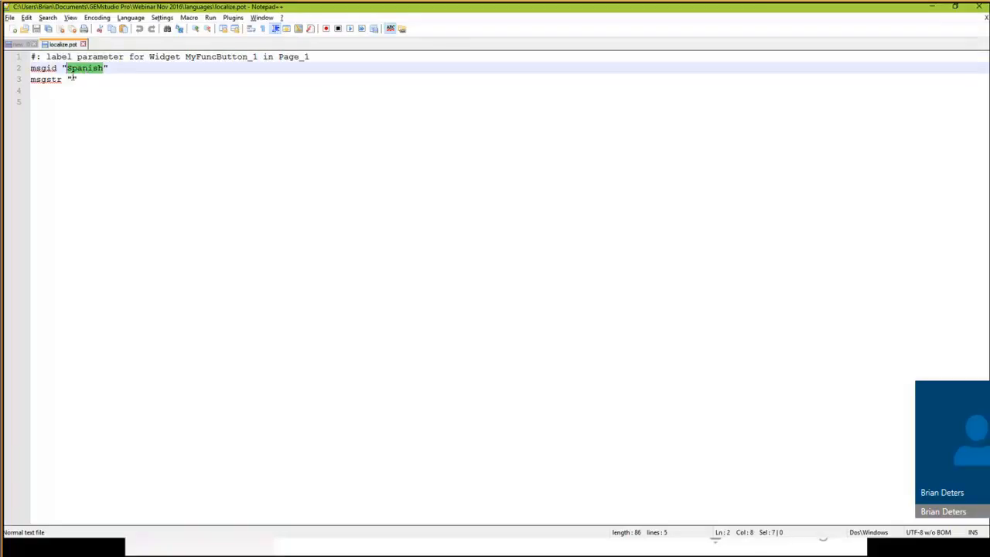
click(71, 79)
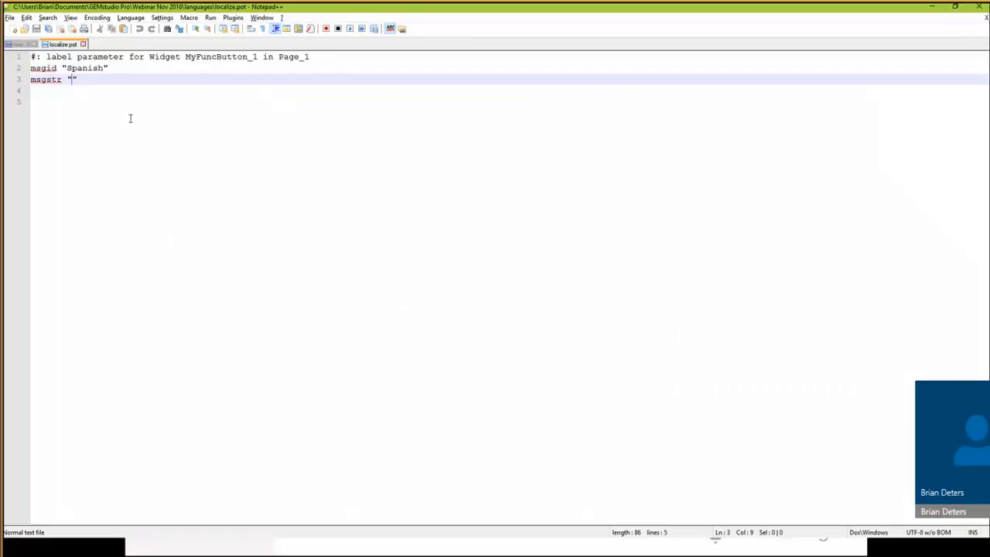
Switch to GEMstudio and compare the function button's label, widget name and page with the template entries, then return to Notepad++
key(alt+Tab)
drag(108, 35, 85, 101)
click(122, 205)
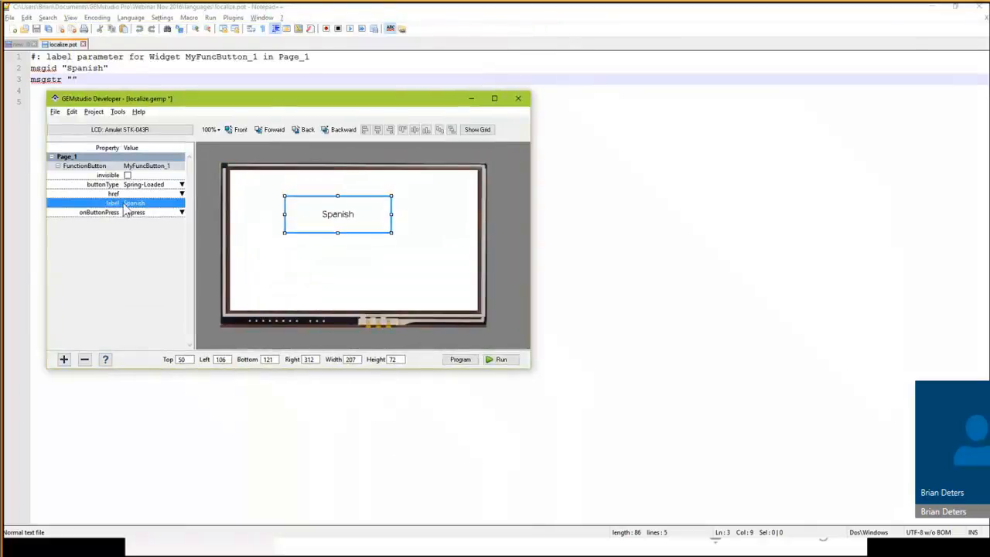
click(126, 169)
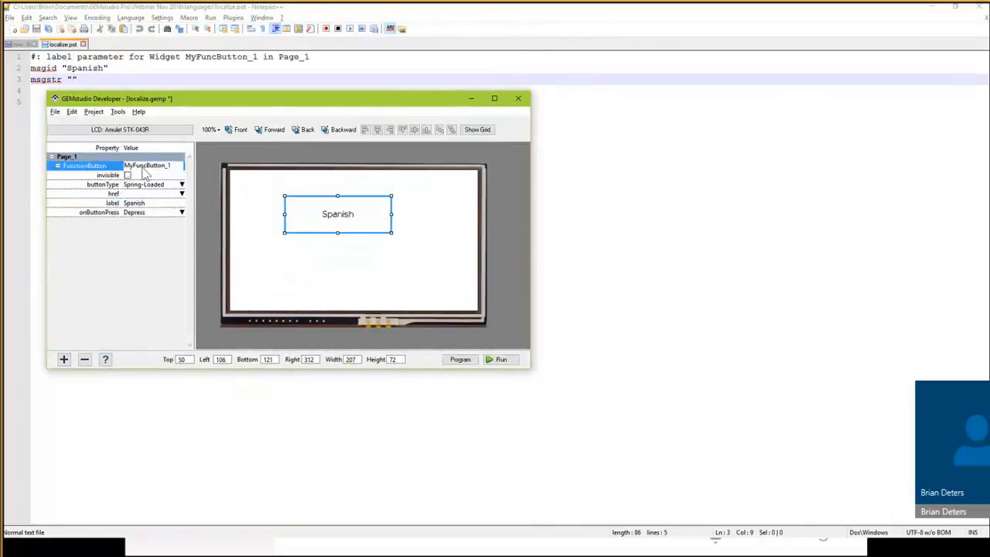
click(79, 158)
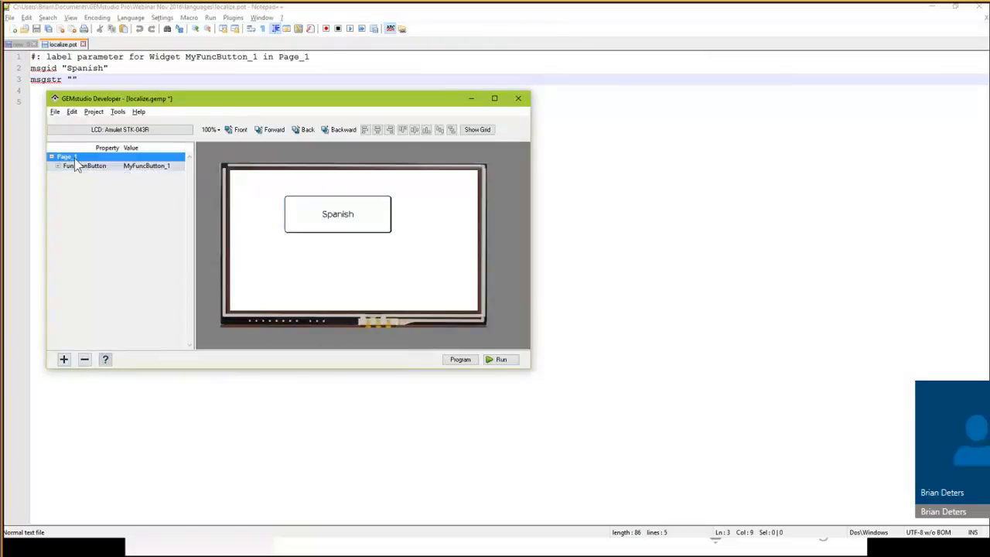
click(81, 169)
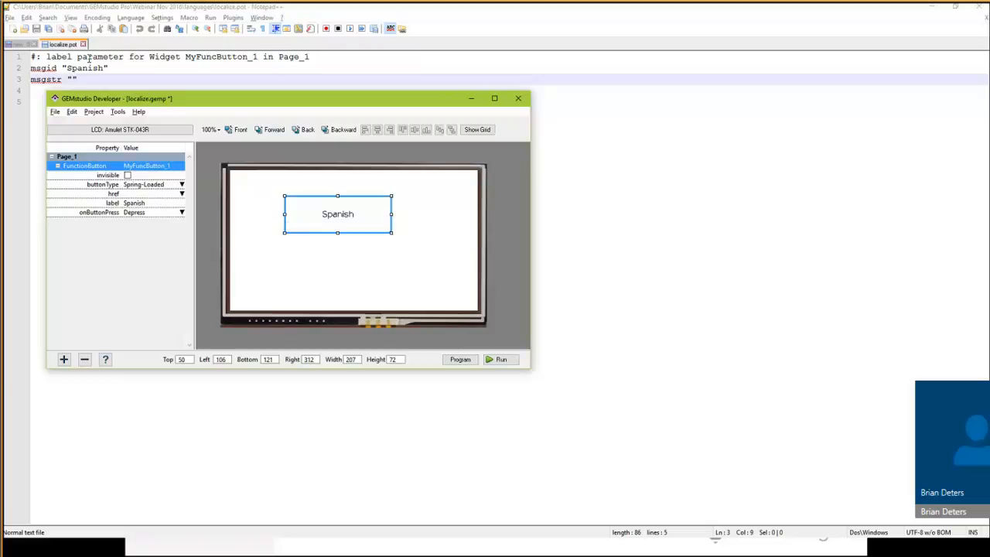
click(82, 79)
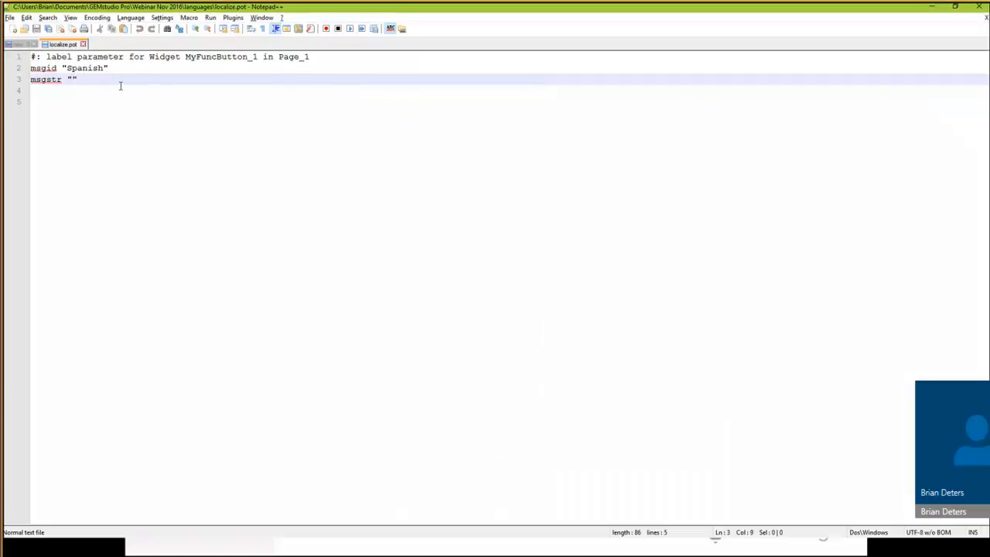
Switch to Poedit and create a new translation from the localize.pot template
key(alt+Tab)
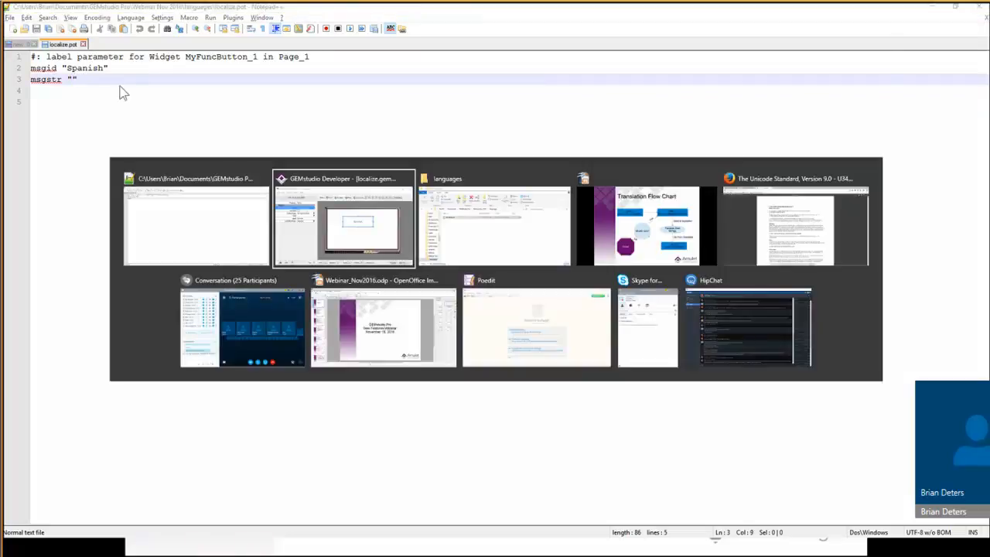
key(alt+Tab)
key(alt+Tab)
key(alt+Tab)
key(alt+Tab)
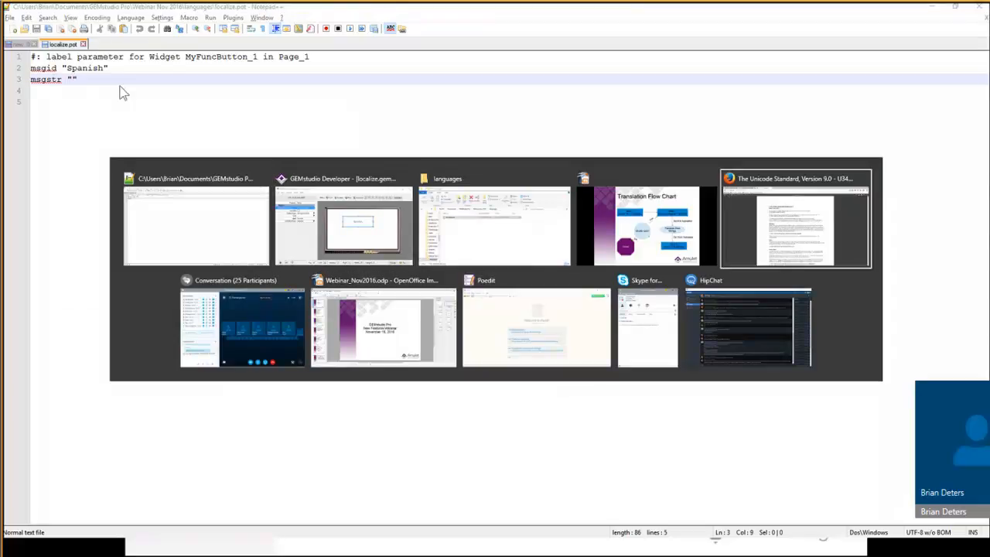
key(alt+Tab)
key(alt+Tab)
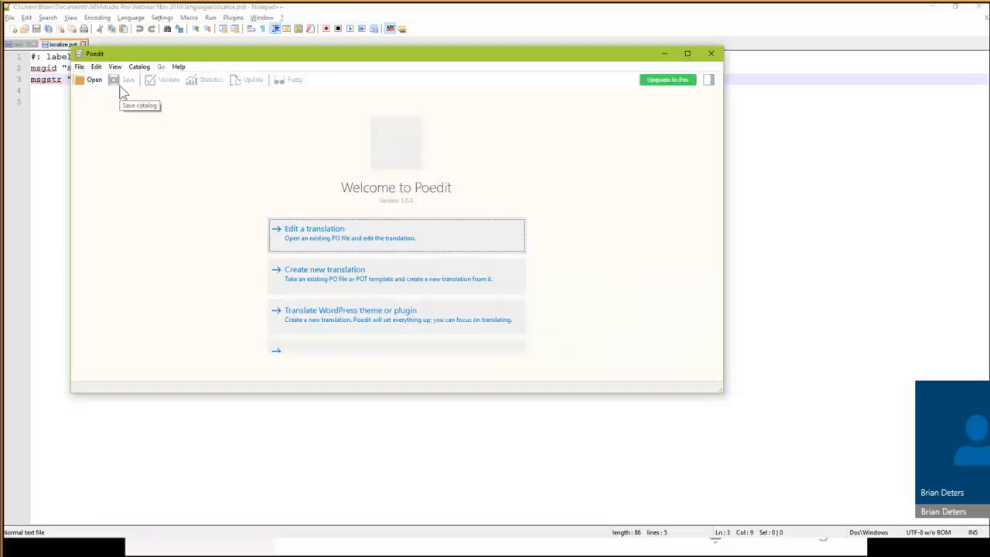
drag(121, 53, 149, 93)
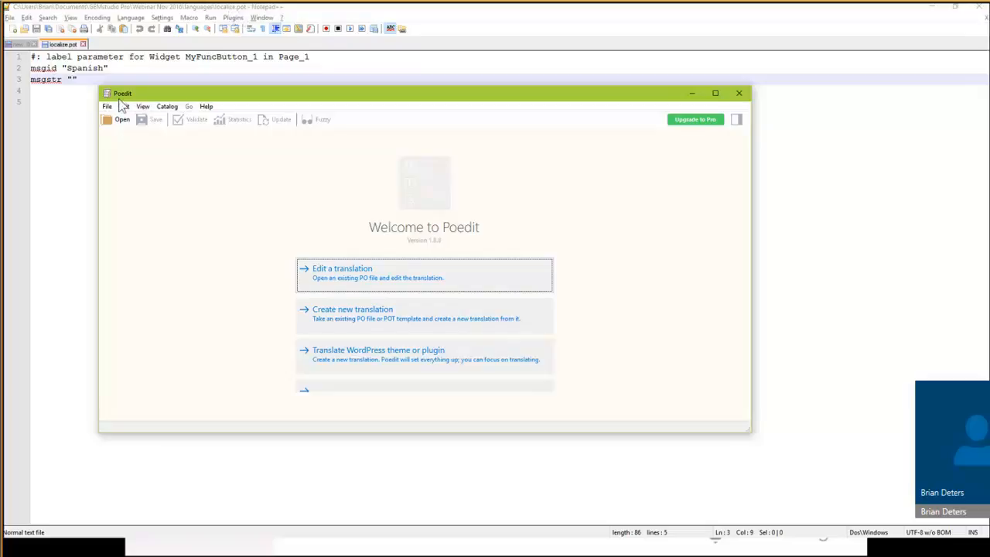
click(341, 318)
double_click(213, 184)
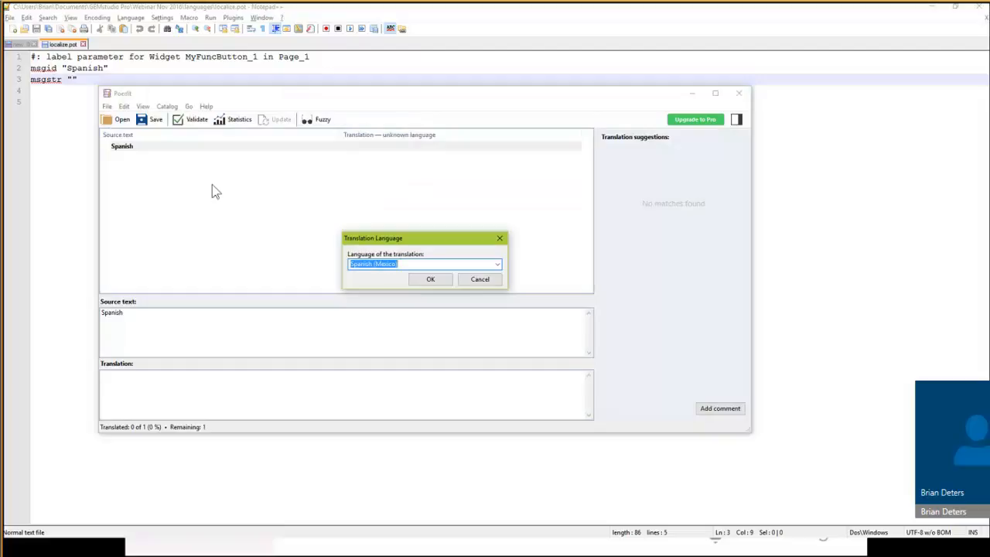
Set the language of the translation to Spanish (Mexico)
click(499, 266)
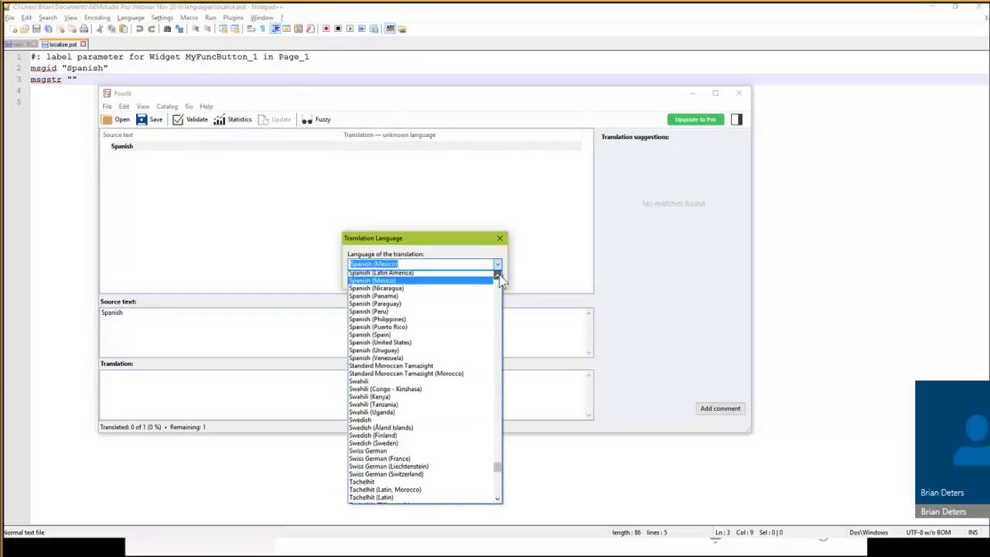
scroll(499, 279, up, 3)
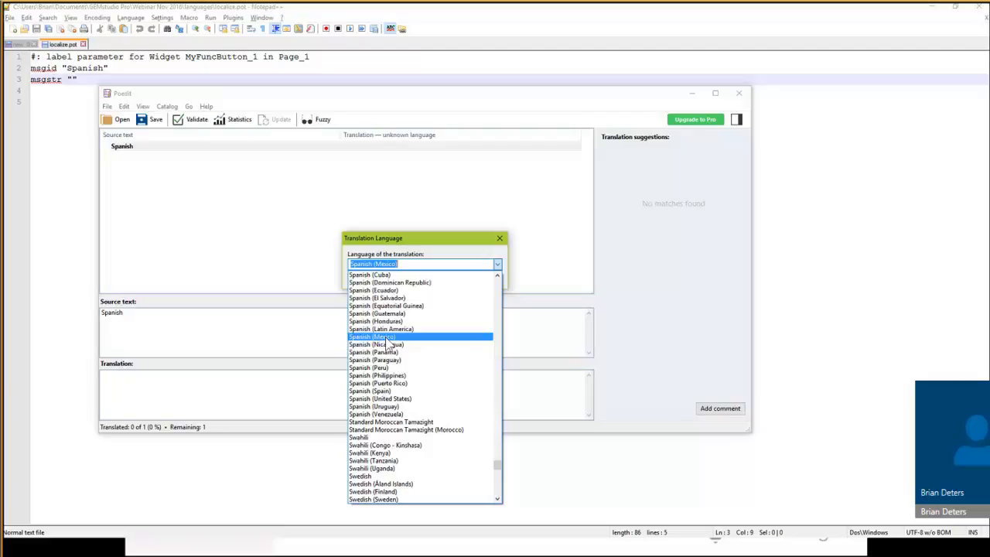
click(386, 338)
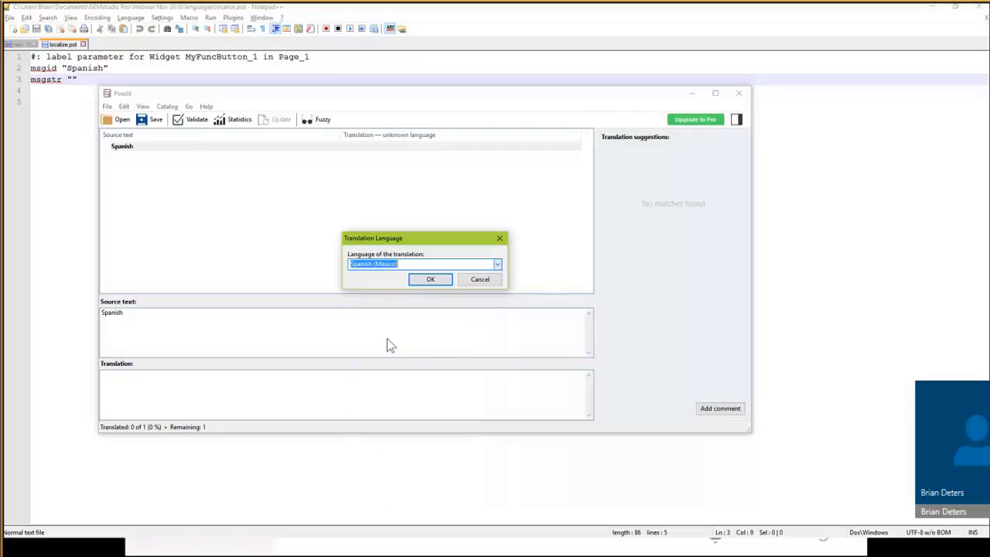
click(435, 282)
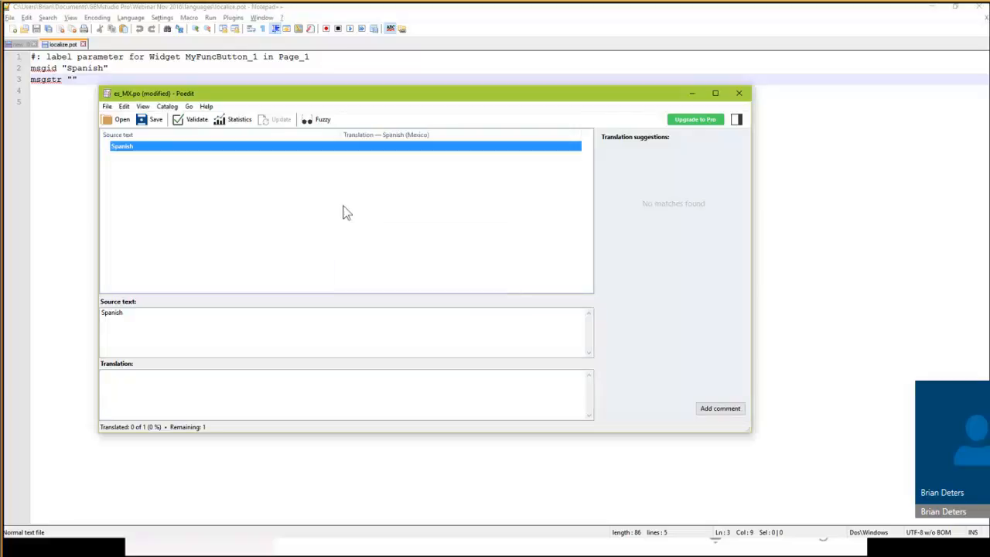
Review the source text of the "Spanish" string and place the cursor in its translation
drag(168, 94, 197, 100)
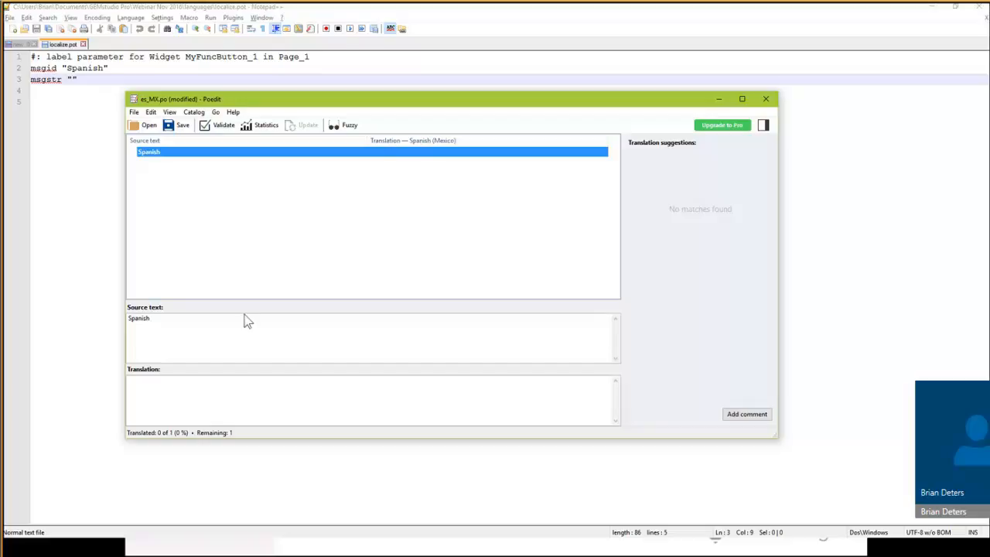
click(170, 331)
drag(163, 327, 130, 321)
click(162, 404)
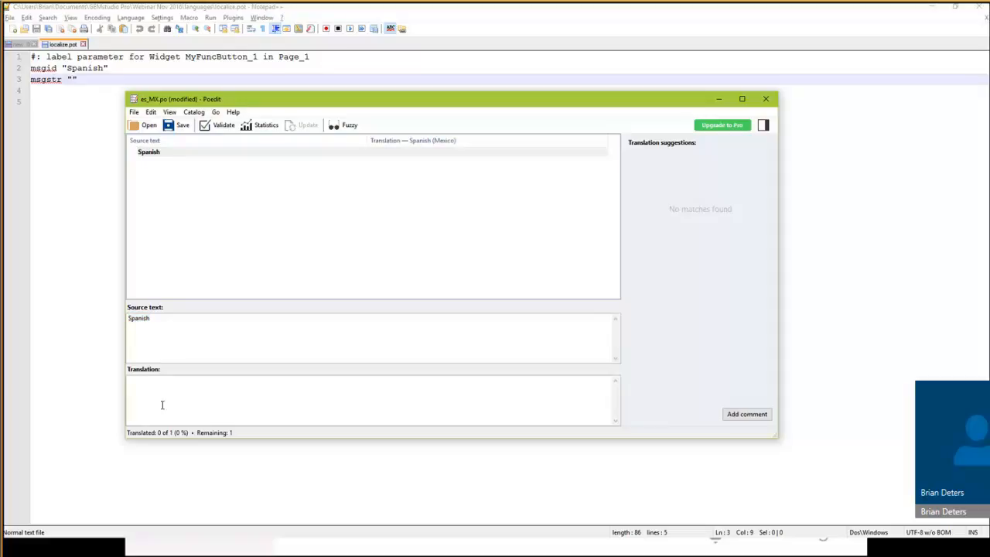
Switch to Firefox and bring up the Google Translate result for the word Spanish
key(alt+Tab)
key(alt+Tab)
key(alt+Tab)
key(alt+Tab)
key(alt+Tab)
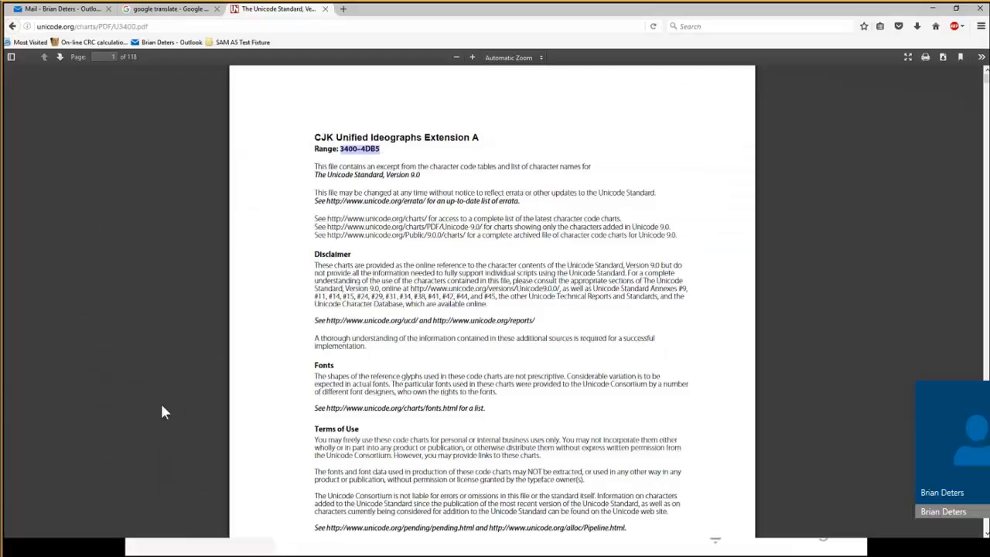
key(ctrl+shift+Tab)
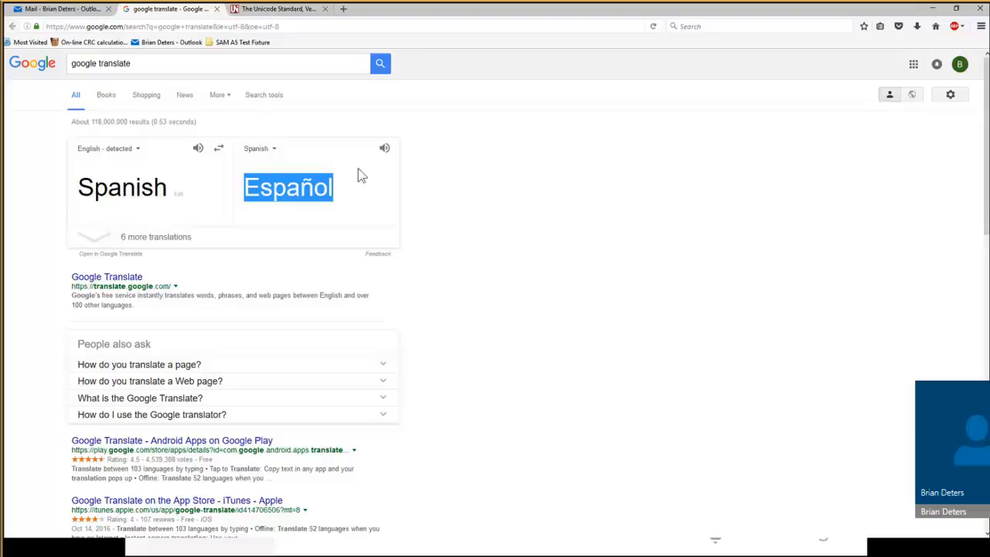
key(alt+Tab)
key(alt+Tab)
key(alt+Tab)
key(alt+Tab)
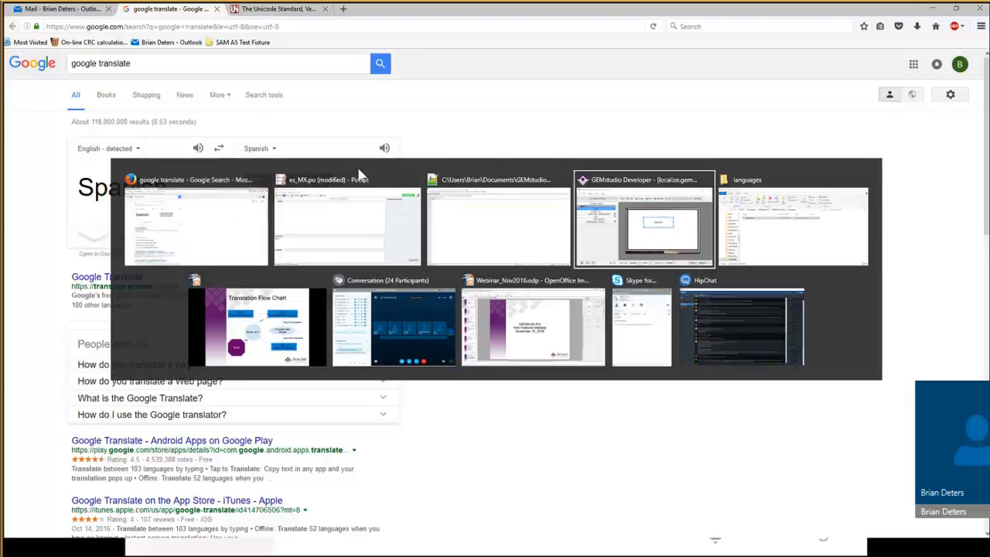
key(Escape)
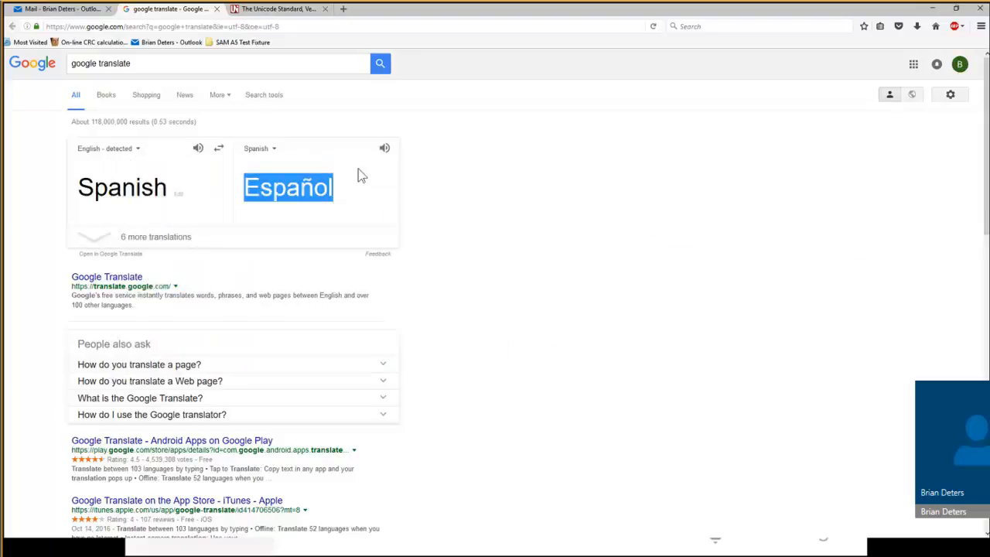
Switch to Poedit and enter Español as the translation of the Spanish string
key(alt+Tab)
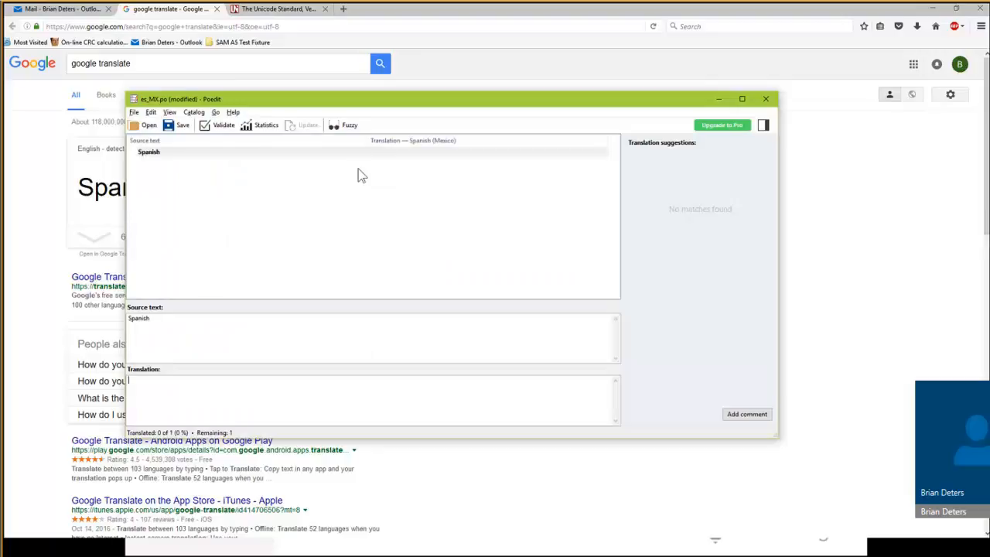
text(Español)
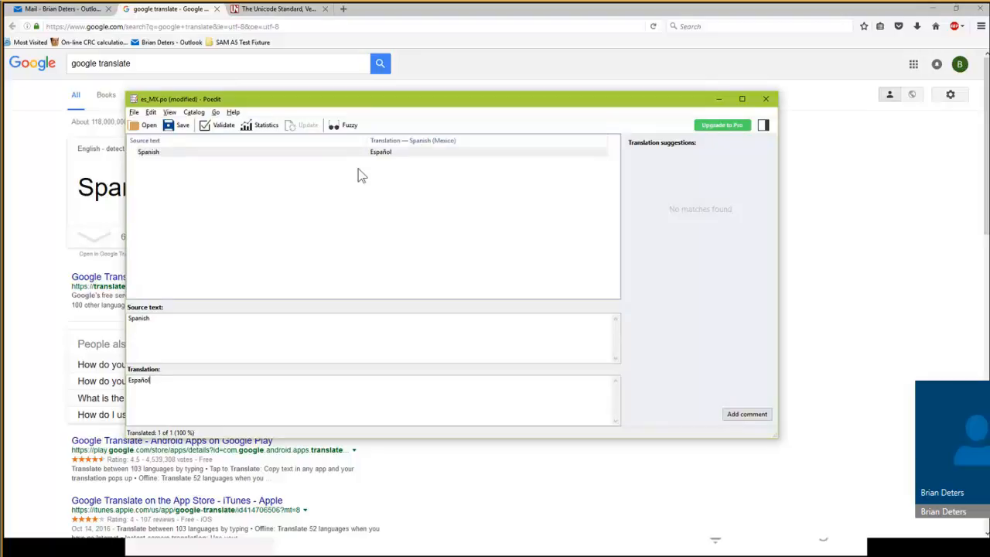
click(195, 325)
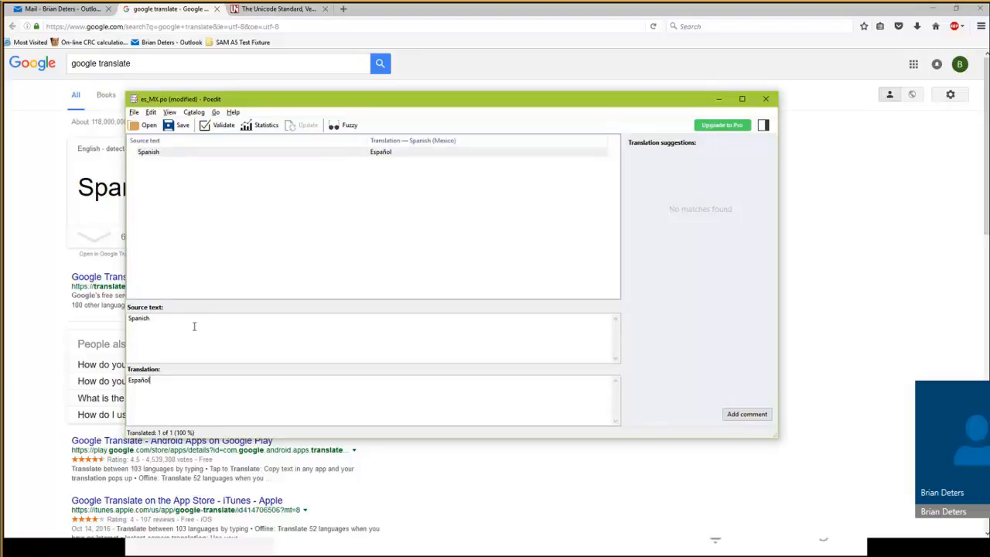
click(174, 390)
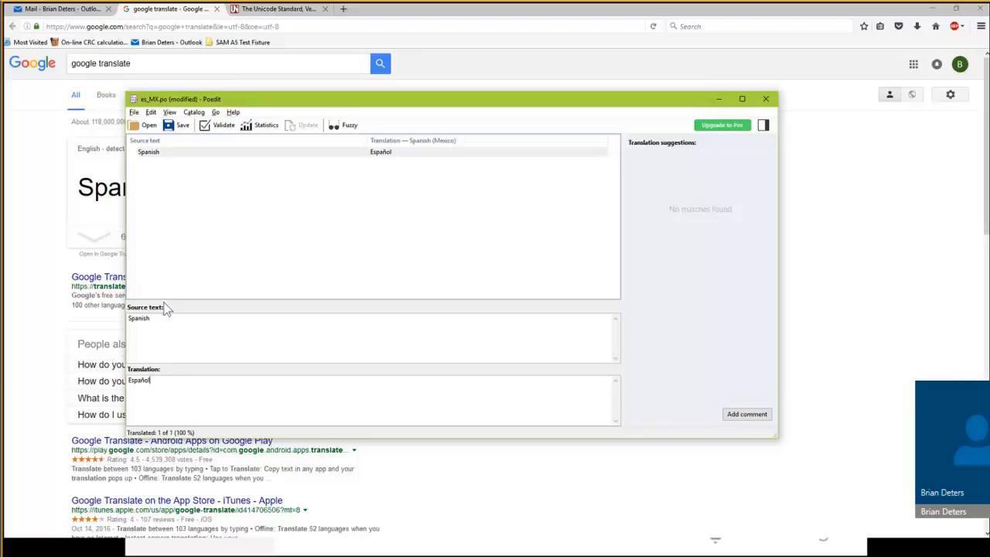
Save the translation as the PO file es_MX.po in the project's languages folder
click(135, 113)
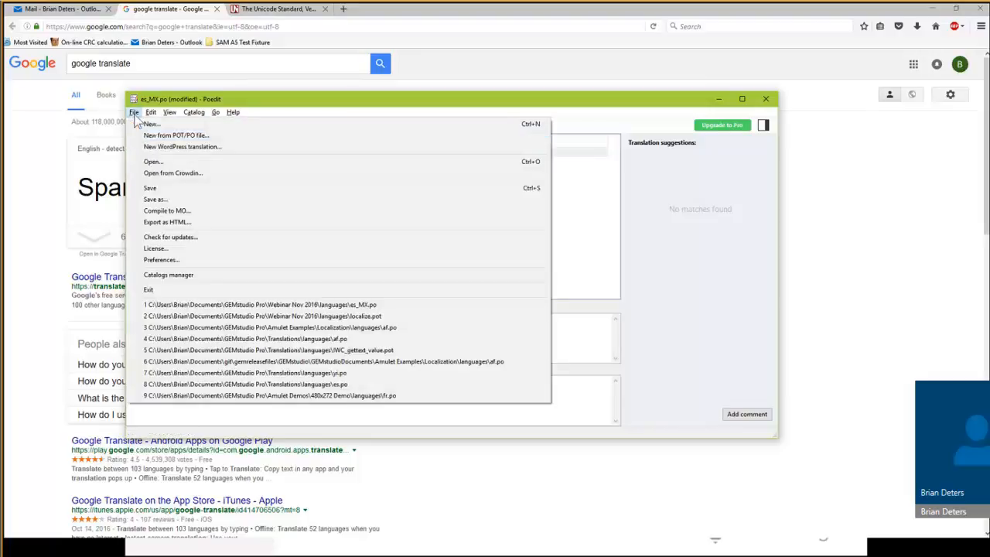
click(156, 201)
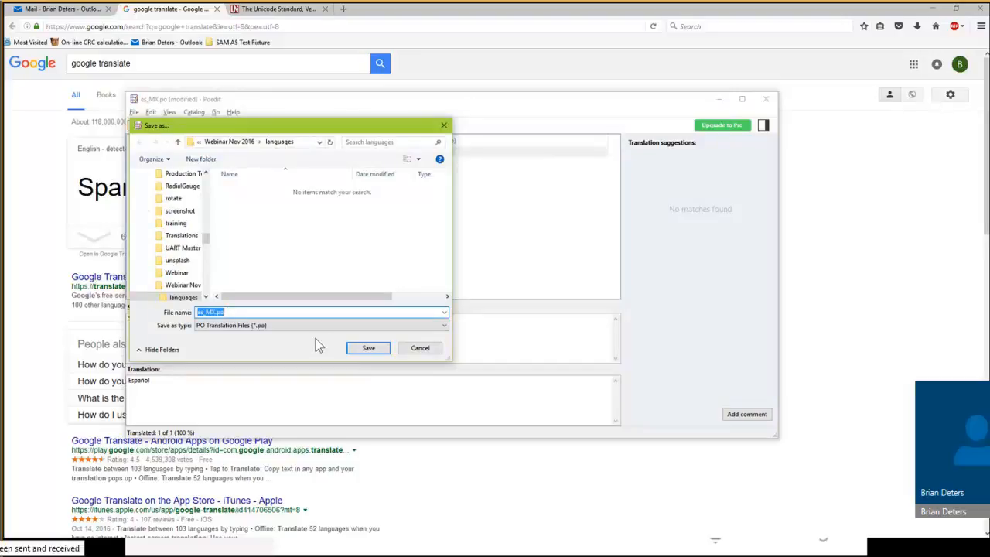
click(371, 349)
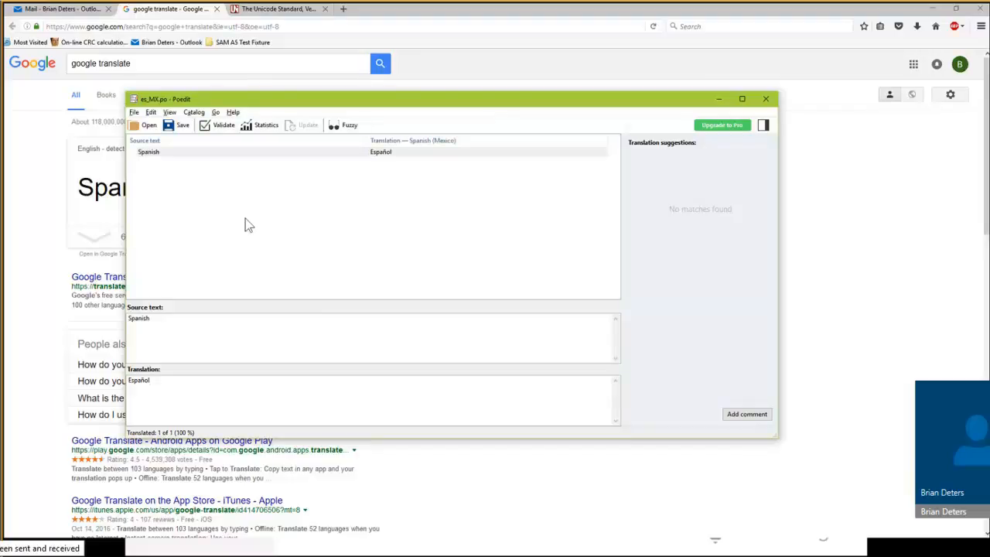
Switch to File Explorer and examine the translation files in the languages folder
key(alt+Tab)
key(alt+Tab)
key(alt+Tab)
key(alt+Tab)
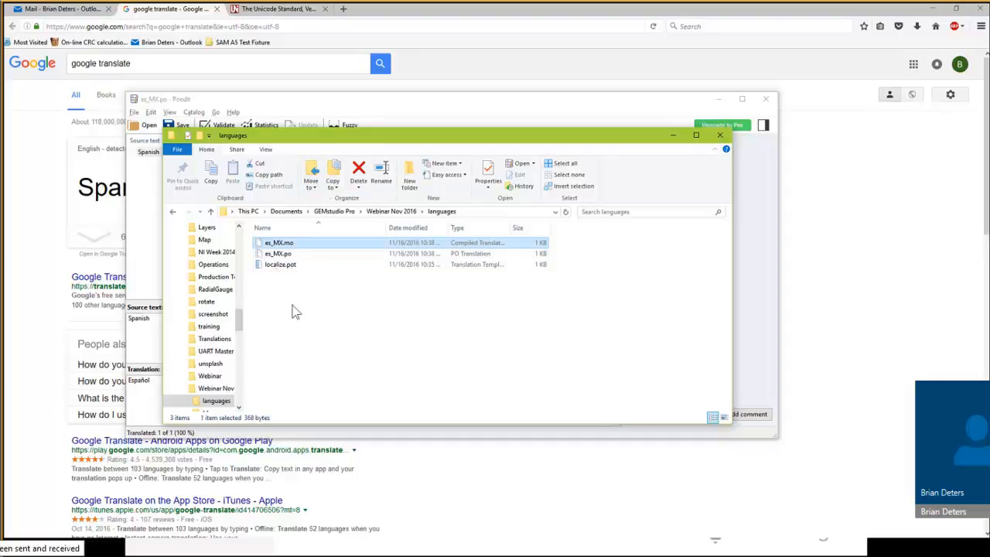
Switch to GEMstudio and move the Spanish button to about 62 from the top and 138 from the left
key(alt+Tab)
key(alt+Tab)
key(alt+Tab)
key(alt+Tab)
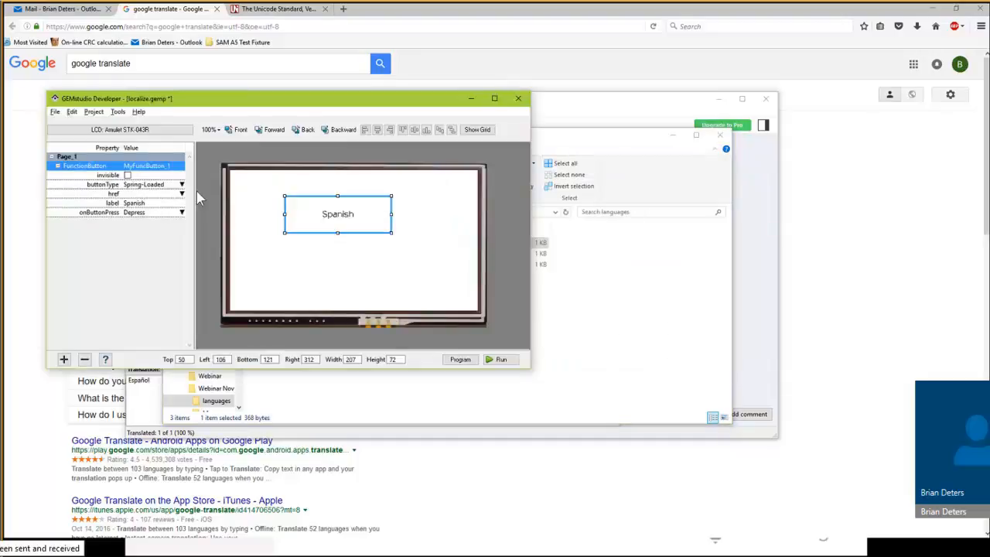
drag(346, 213, 362, 219)
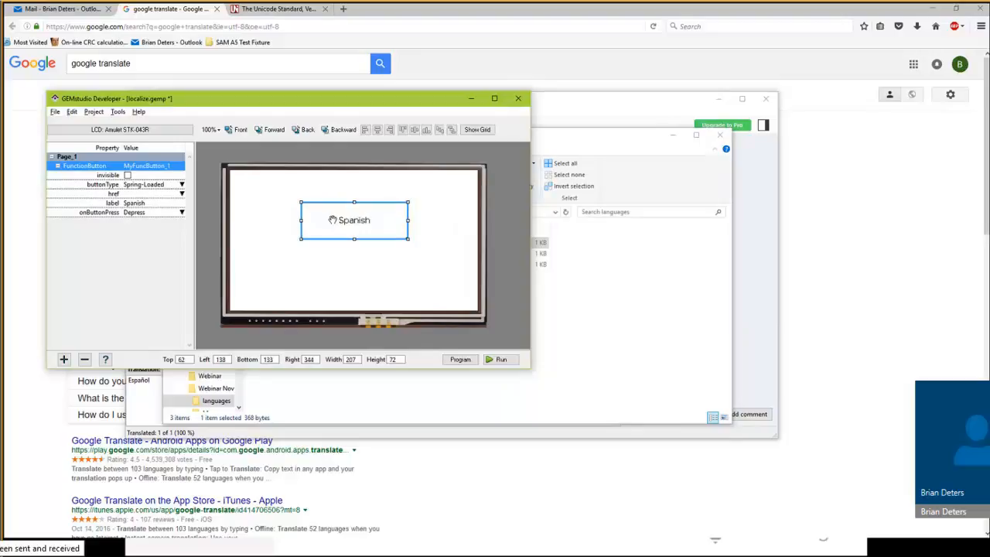
Open the Spanish button's href event method list and insert the suggested Amulet:language. object
double_click(156, 194)
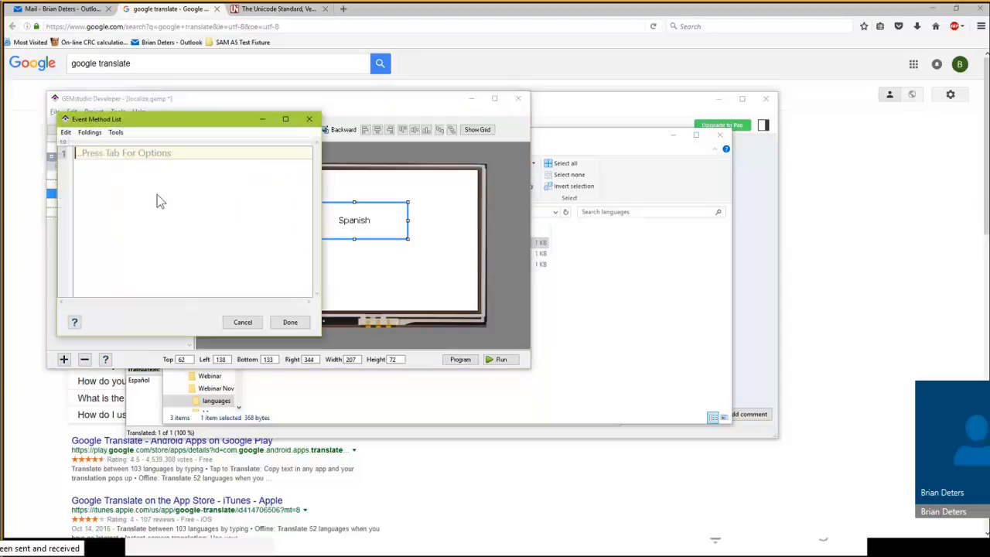
key(Tab)
key(Down)
key(Down)
key(Down)
key(Down)
key(Down)
key(Down)
key(Down)
key(Down)
key(Down)
key(Down)
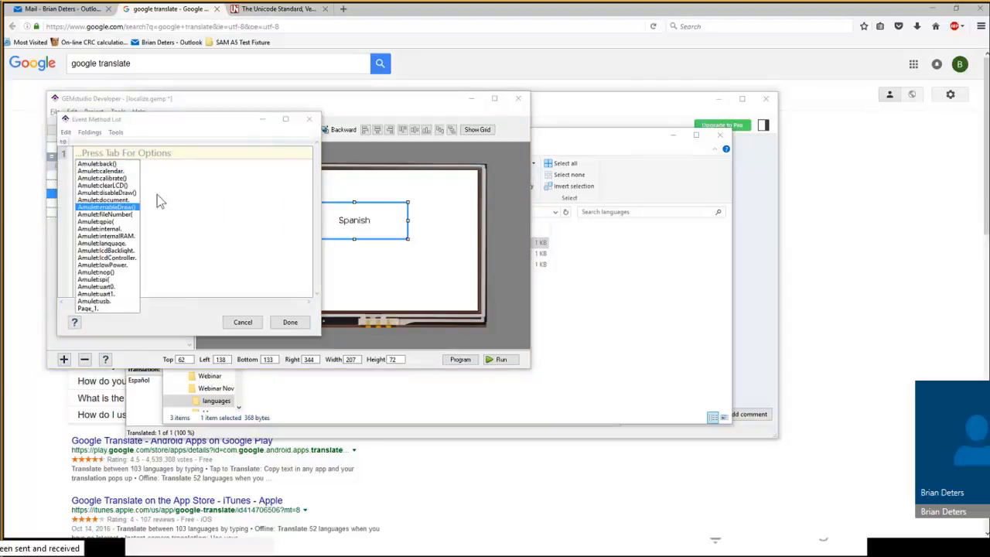
key(Down)
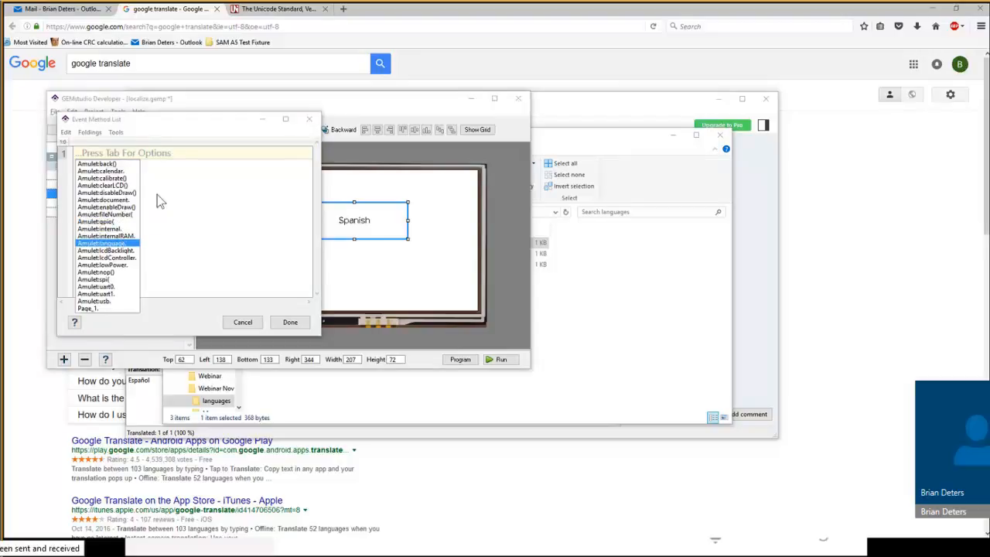
key(Return)
Complete the href method as Amulet:language.set(es_MX.mo) and apply it to the Spanish button
key(Tab)
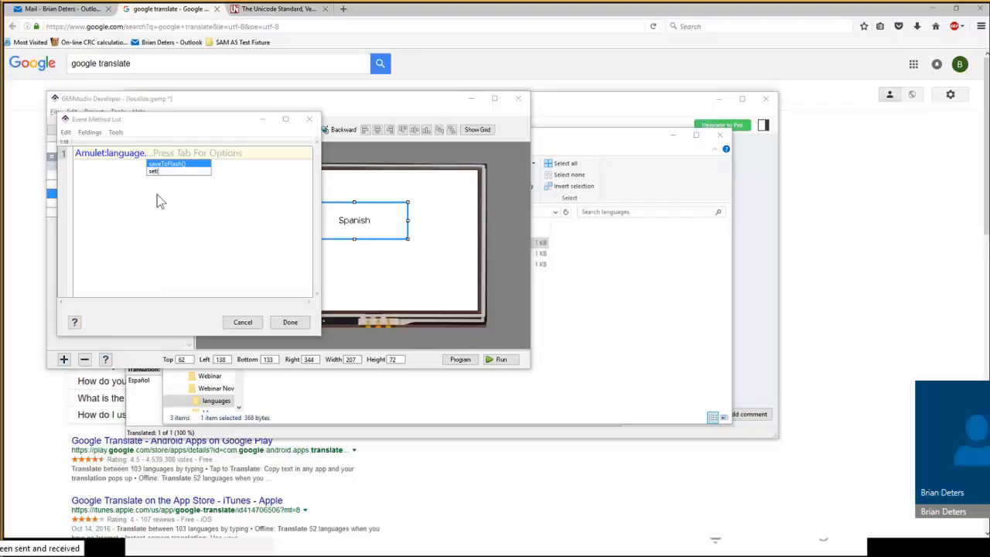
key(Down)
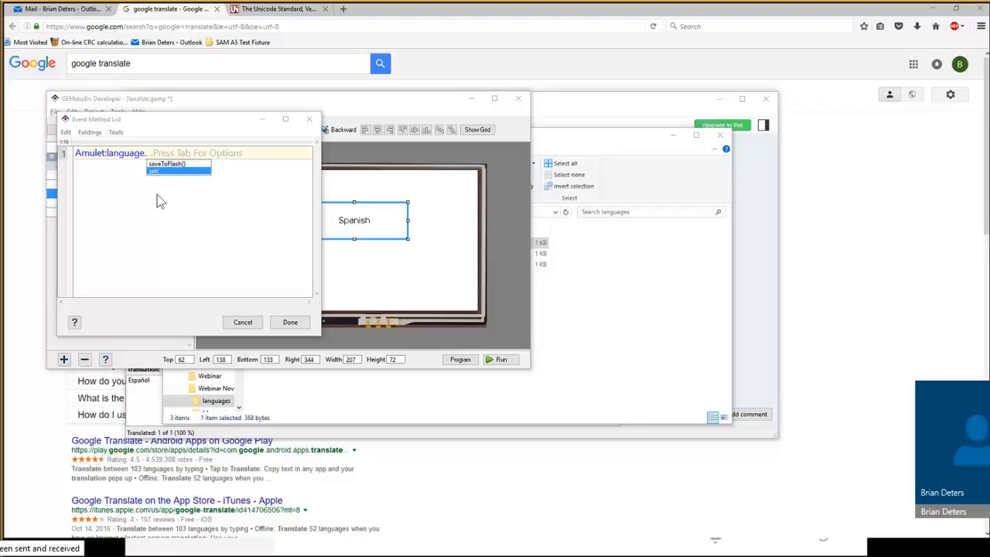
key(Return)
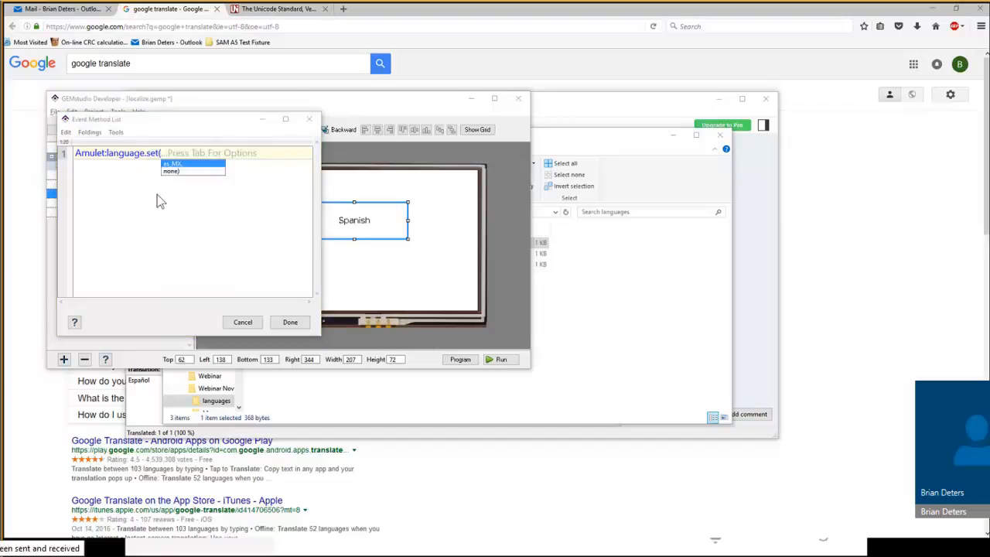
key(Down)
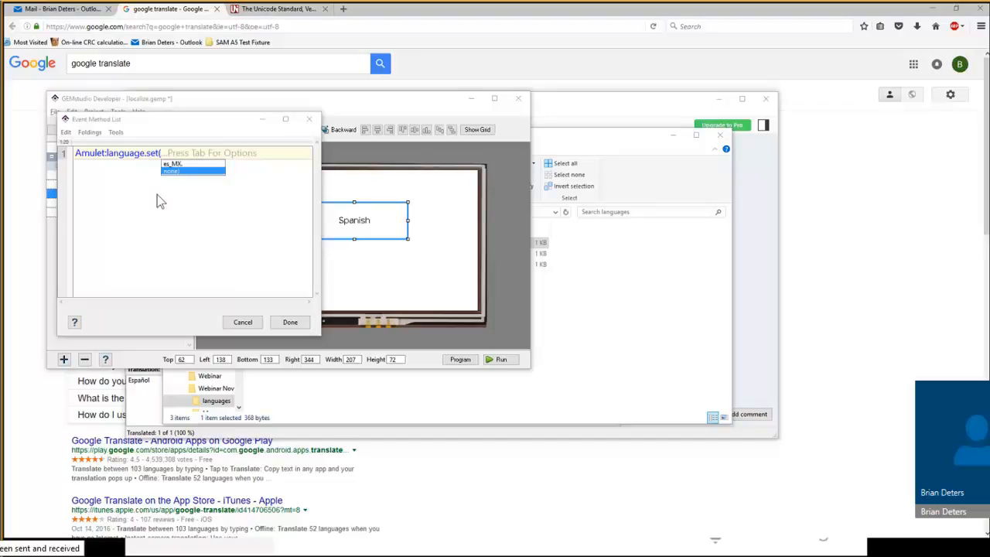
key(Up)
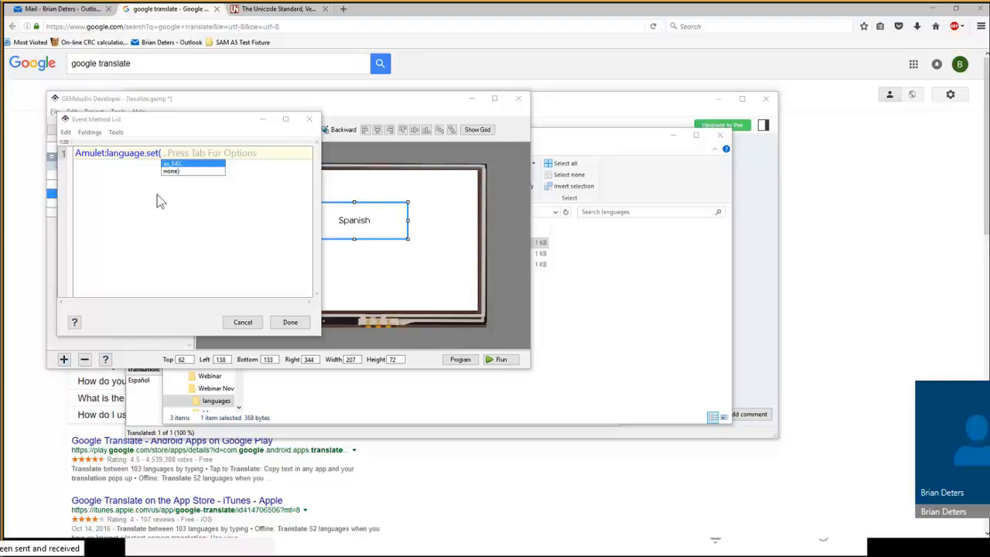
key(Return)
text(.mo))
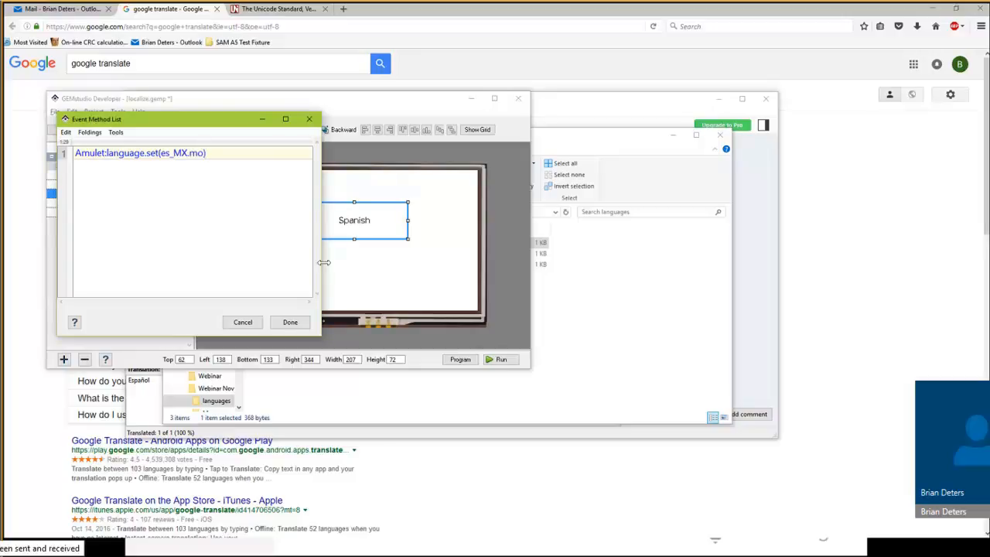
click(291, 323)
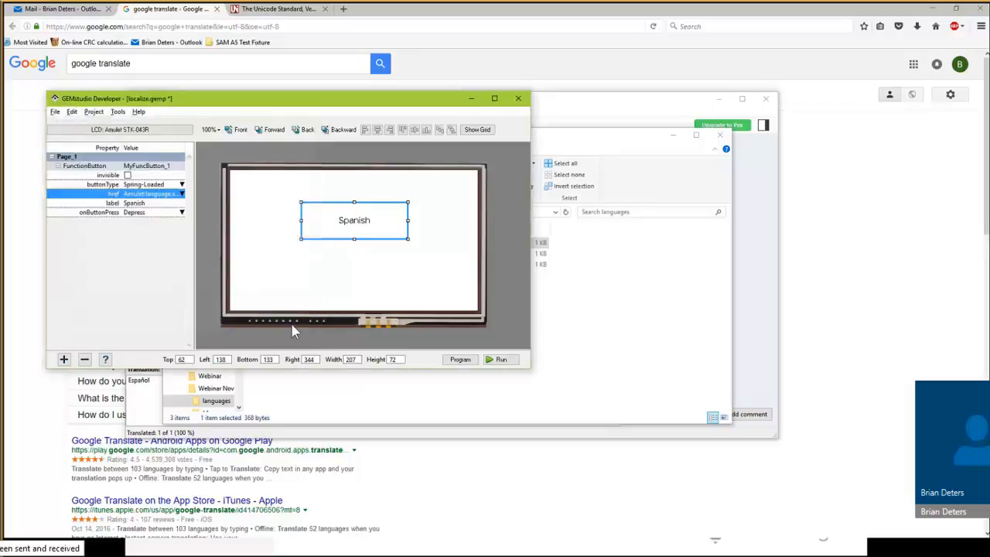
Run the project, try the Spanish button in the player, and review the button's href method
click(500, 361)
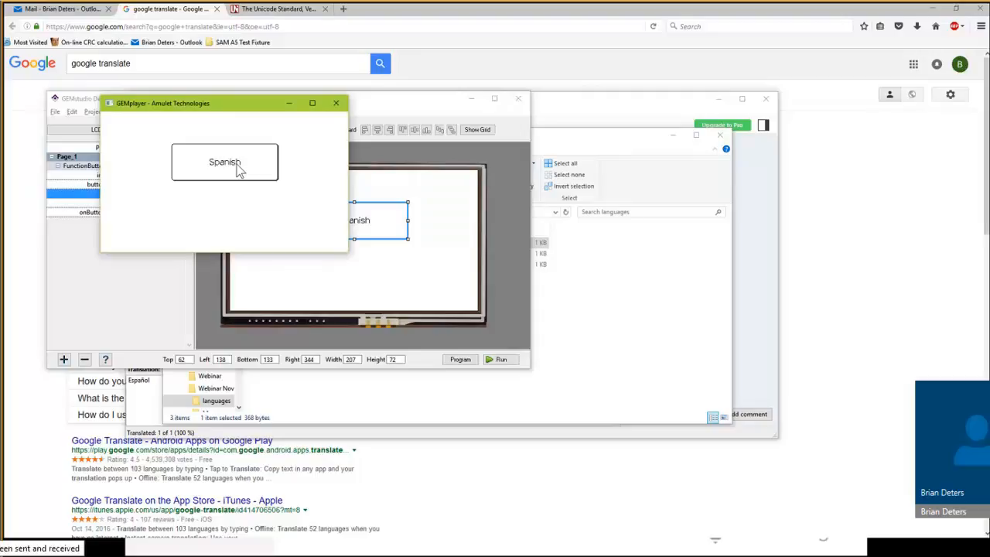
click(225, 172)
drag(216, 106, 353, 174)
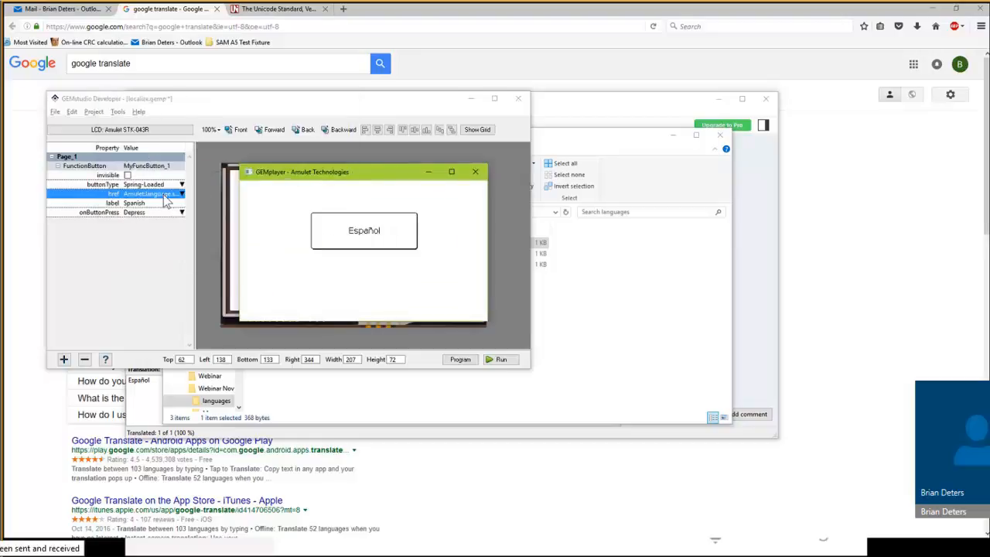
double_click(163, 194)
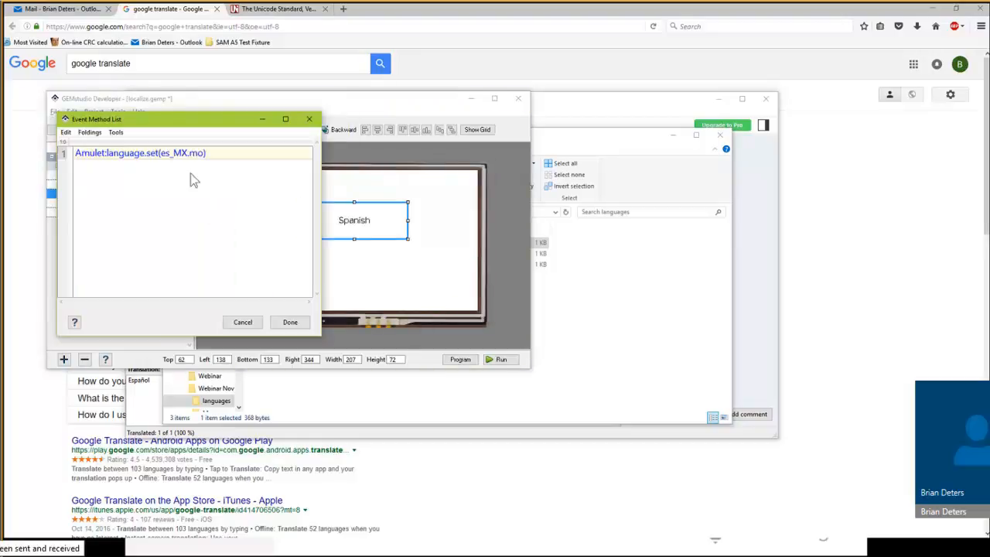
click(308, 122)
Move the Spanish button to about top 41, left 133, and place a copy below it at about top 143, left 139
drag(347, 229, 337, 220)
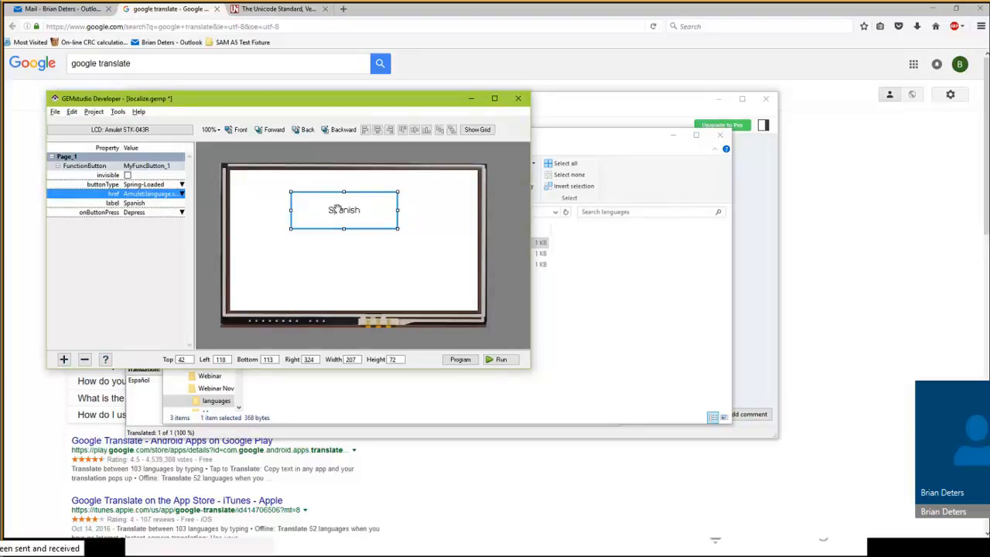
drag(337, 220, 343, 218)
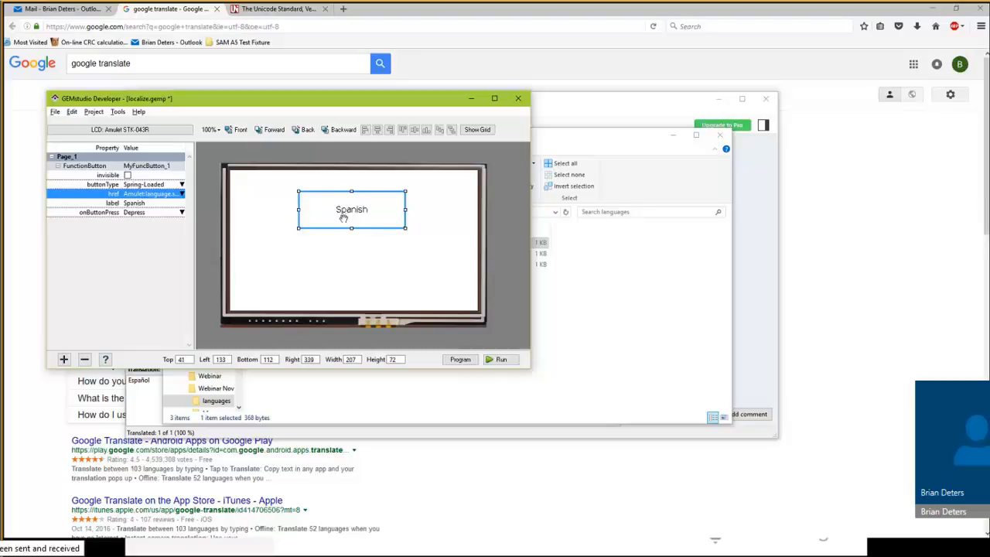
key(ctrl+v)
drag(343, 218, 338, 263)
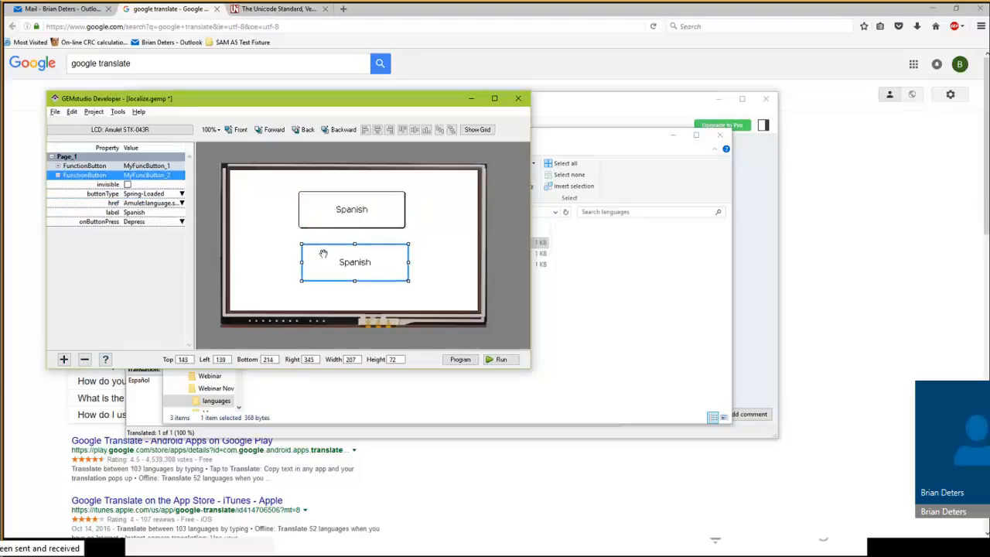
Change the label of the duplicated button to English
click(156, 217)
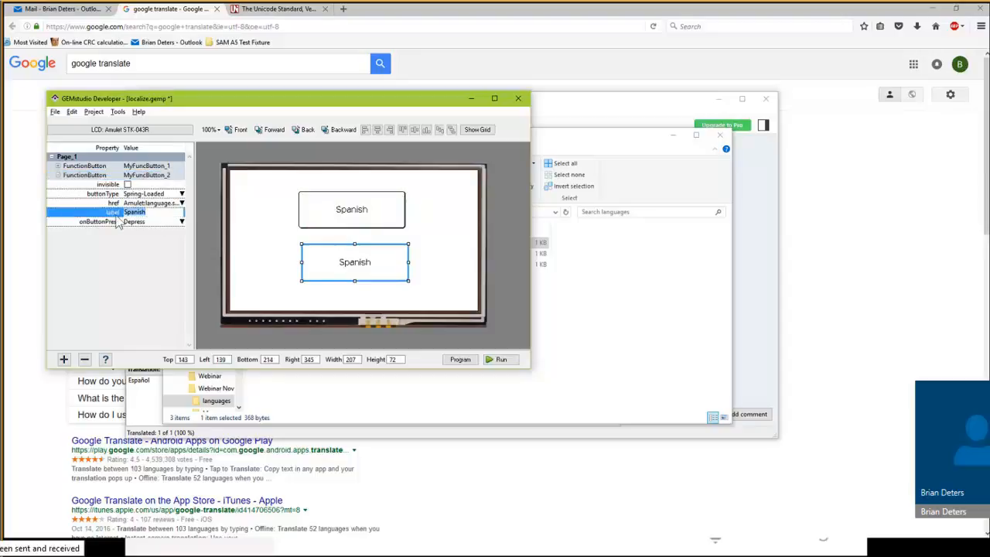
text(English)
key(Return)
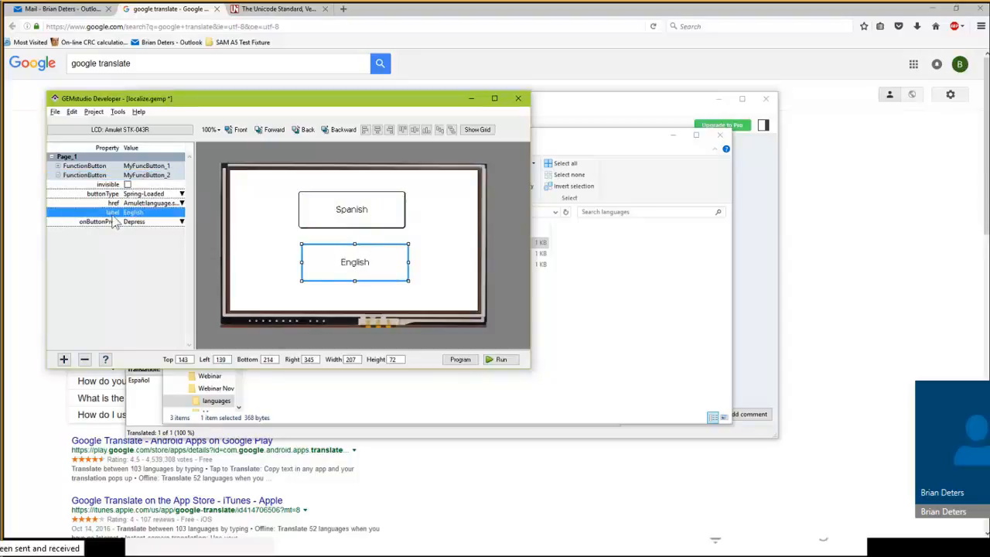
Change the English button's href method to Amulet:language.set(none) and apply it
double_click(142, 204)
key(BackSpace)
key(BackSpace)
key(BackSpace)
key(BackSpace)
key(BackSpace)
key(BackSpace)
key(BackSpace)
key(BackSpace)
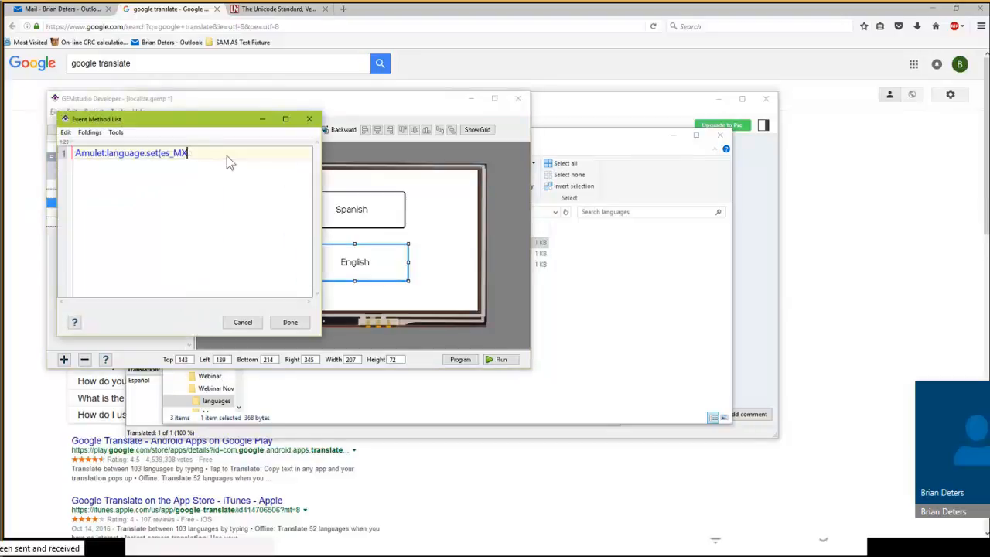
key(BackSpace)
key(Down)
key(Return)
click(288, 322)
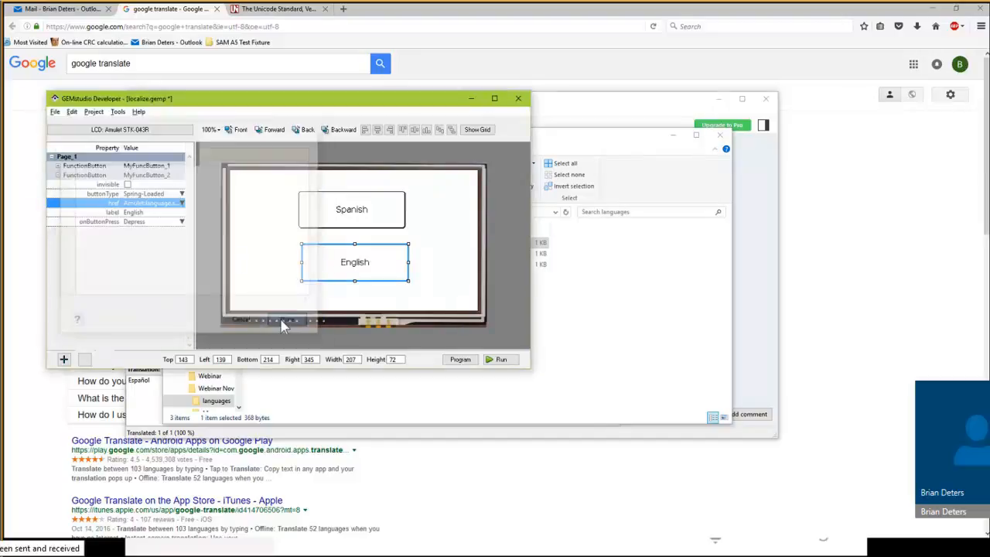
Generate the project's POT file again, overwriting localize.pot in the languages folder
click(120, 113)
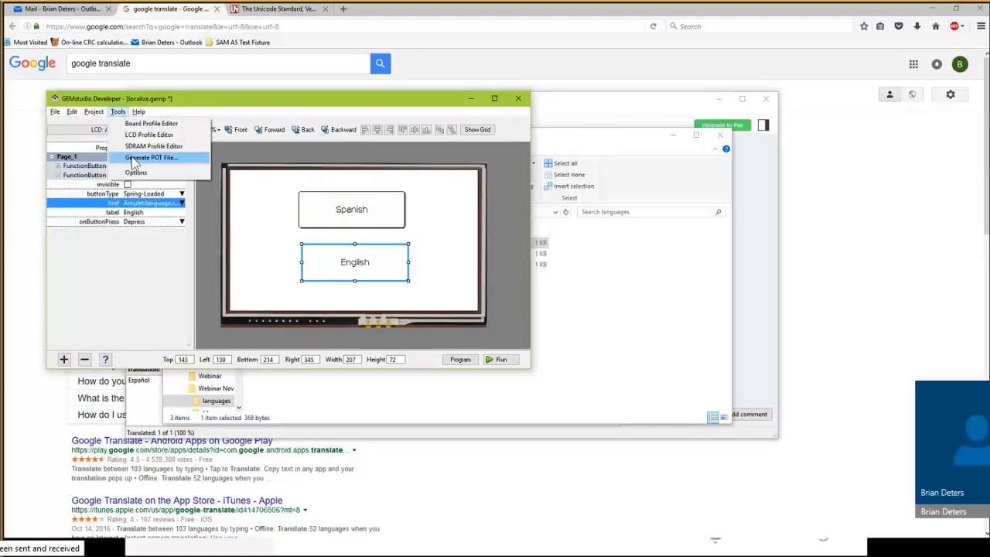
click(151, 158)
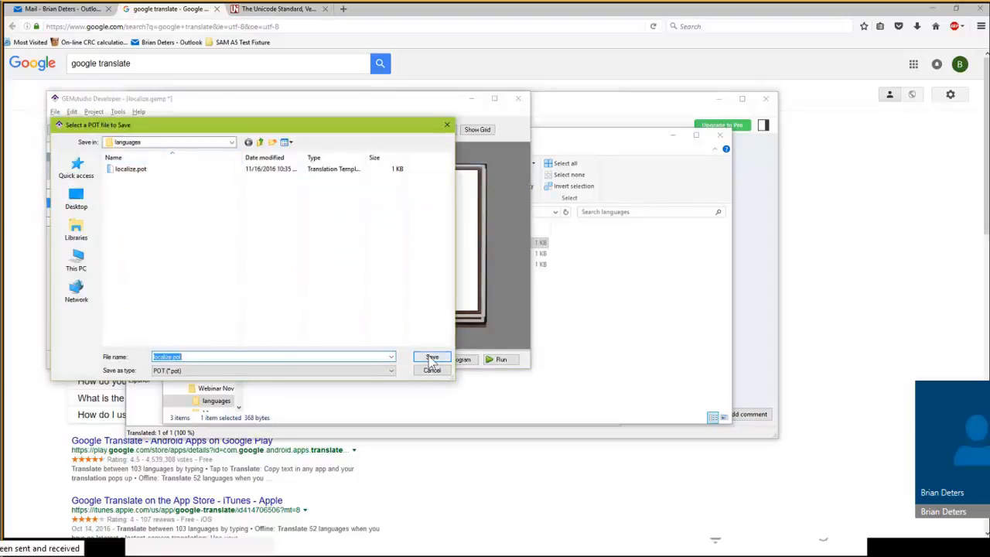
click(432, 360)
click(524, 278)
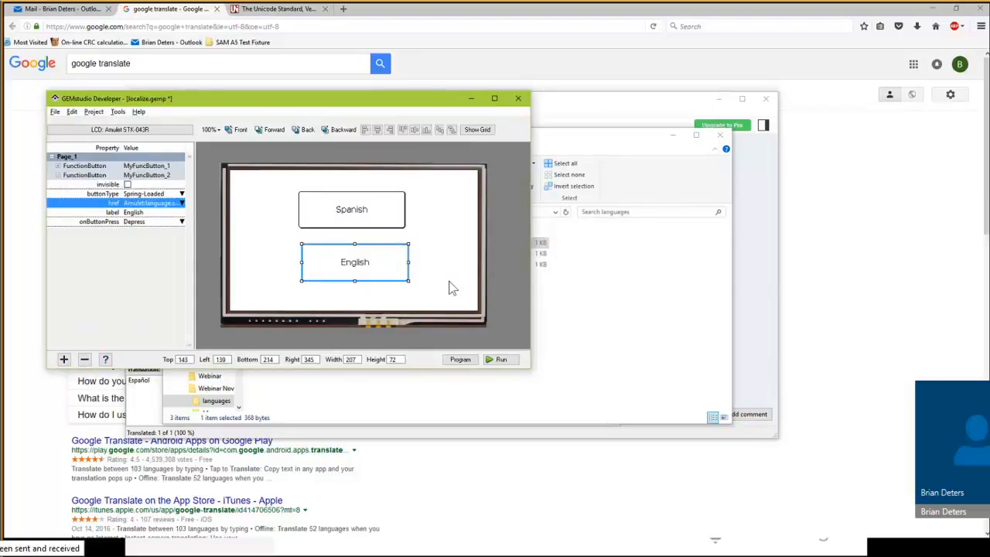
Switch to Poedit and update the es_MX.po catalog from the localize.pot file in the languages folder
key(alt+Tab)
key(alt+Tab)
key(alt+Tab)
key(alt+Tab)
key(alt+shift+Tab)
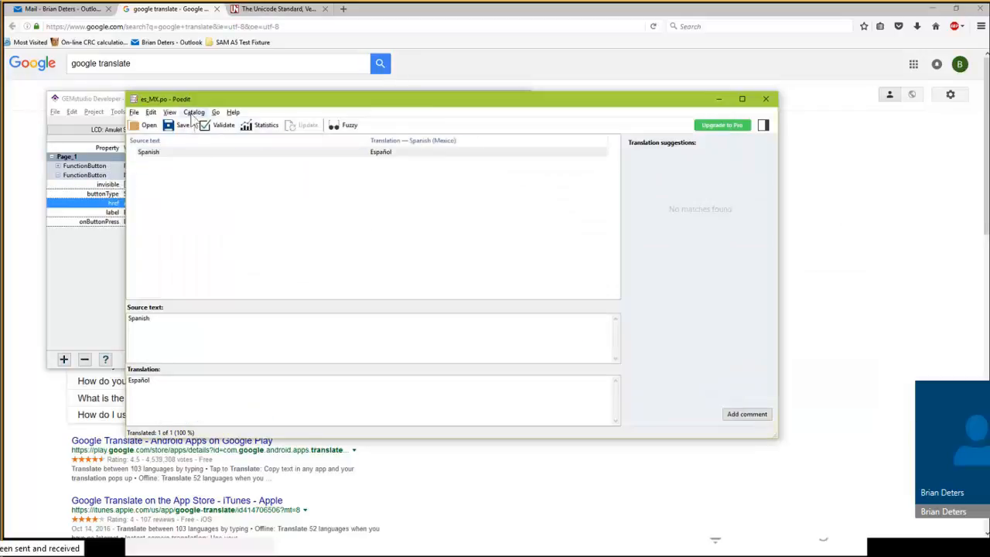
click(194, 113)
click(160, 155)
click(159, 155)
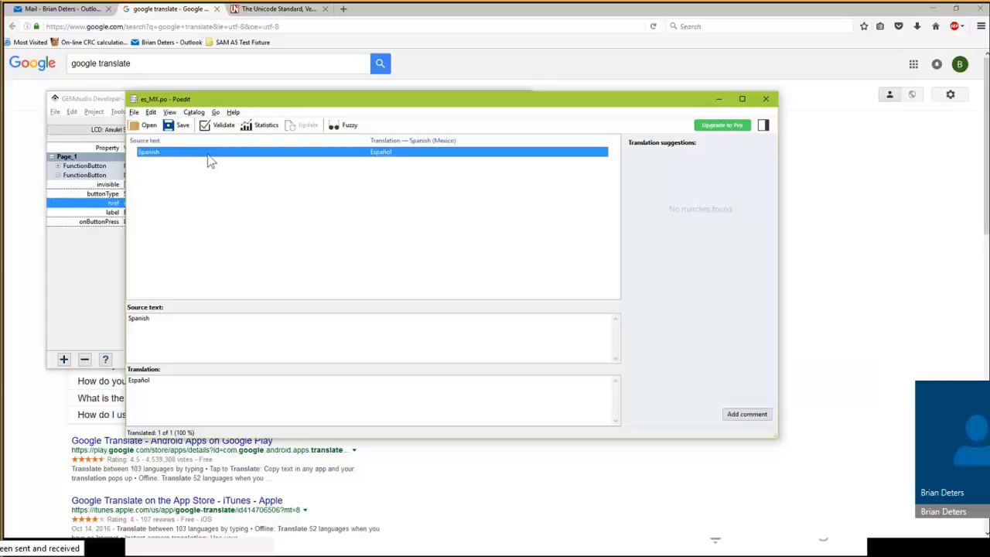
click(194, 114)
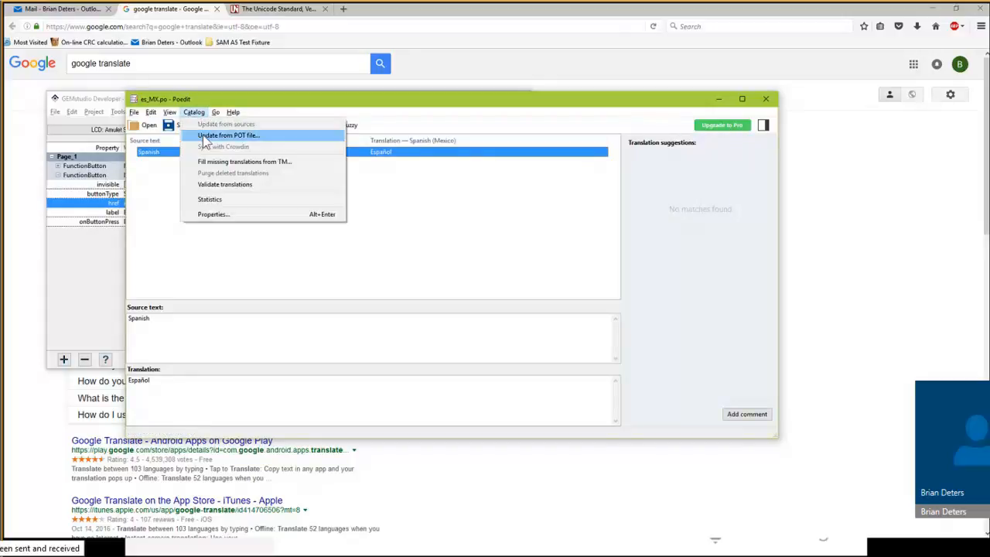
click(204, 136)
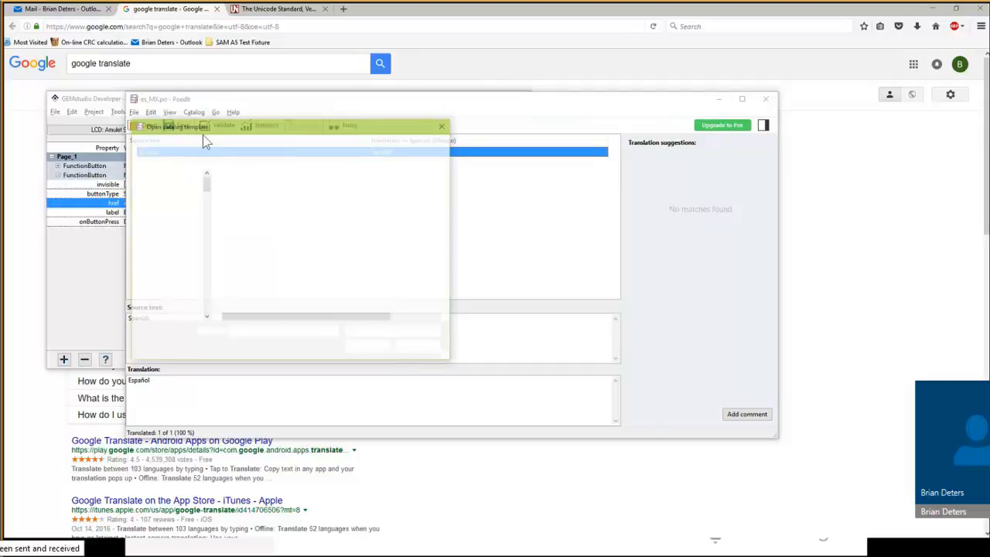
click(249, 189)
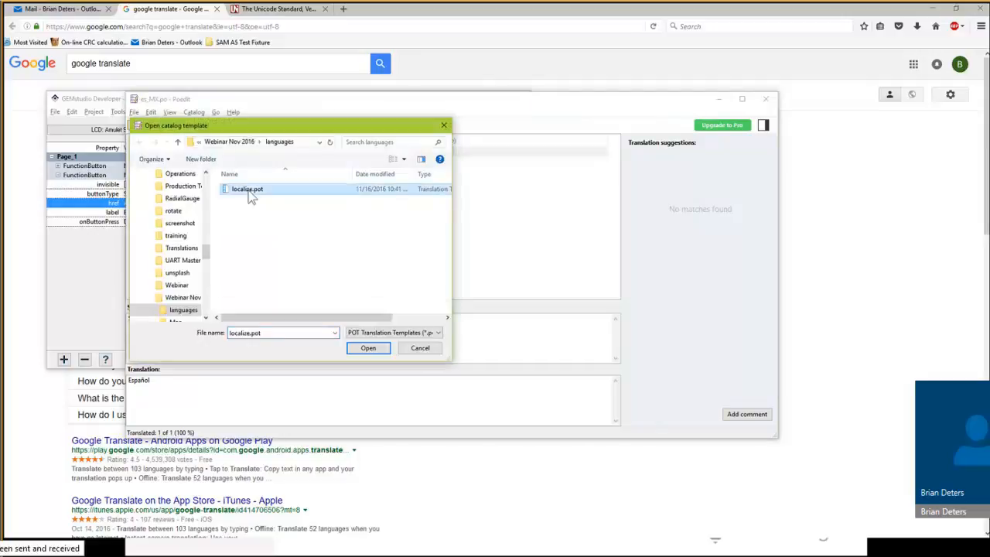
click(367, 347)
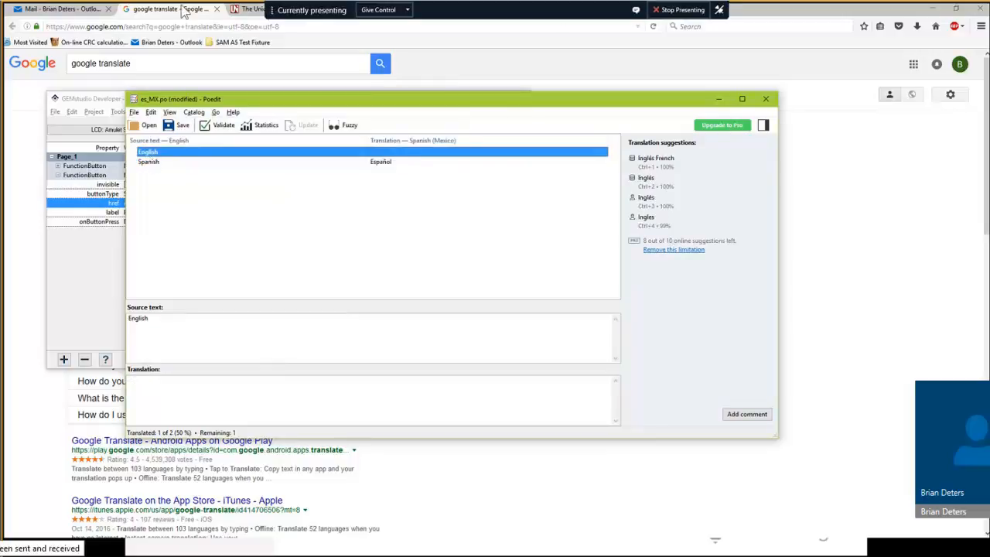
Switch to Google Translate in the browser, translate the word English into Spanish and copy the translation
click(183, 11)
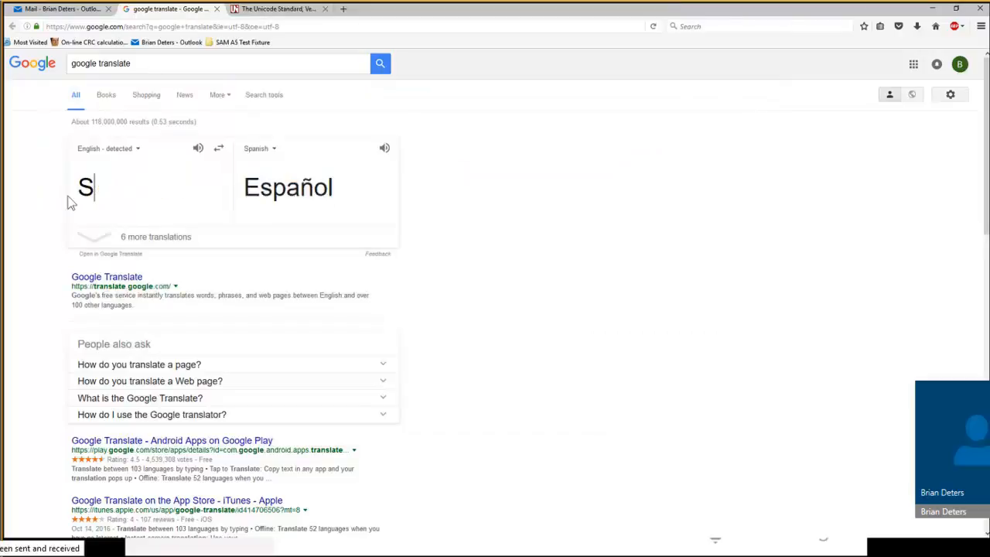
key(BackSpace)
text(English)
double_click(247, 188)
key(ctrl+c)
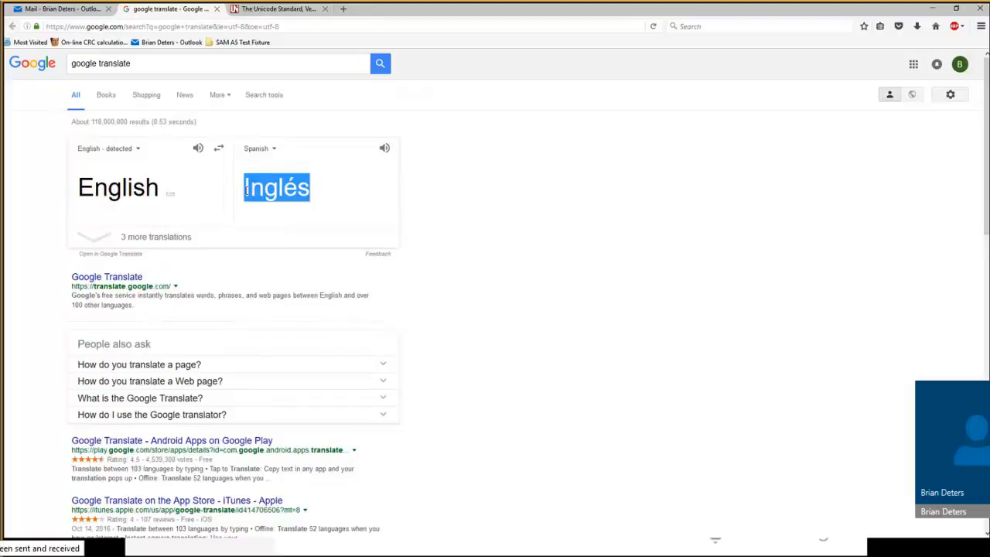
Switch back to Poedit, paste Inglés as the translation of English and save es_MX.po
key(alt+Tab)
click(177, 404)
key(ctrl+v)
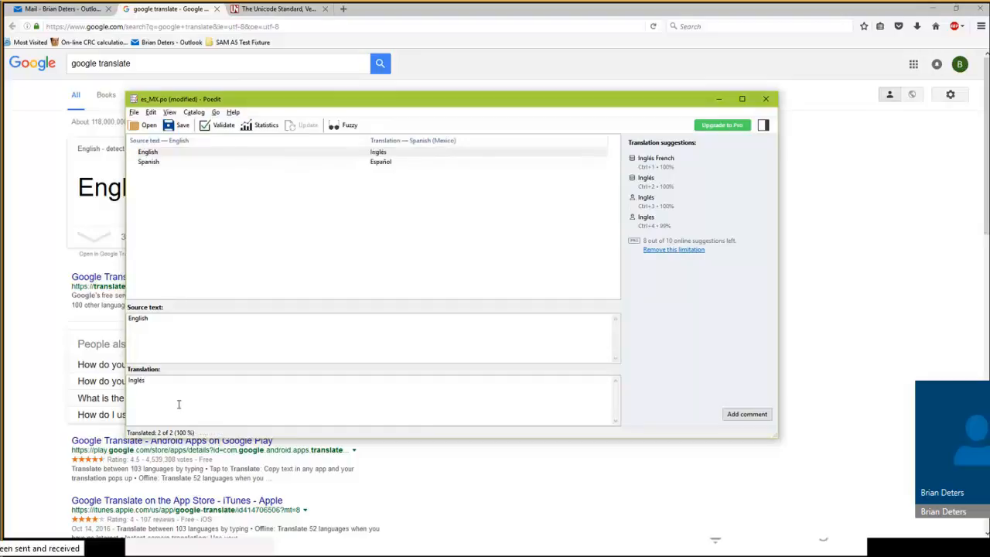
click(135, 112)
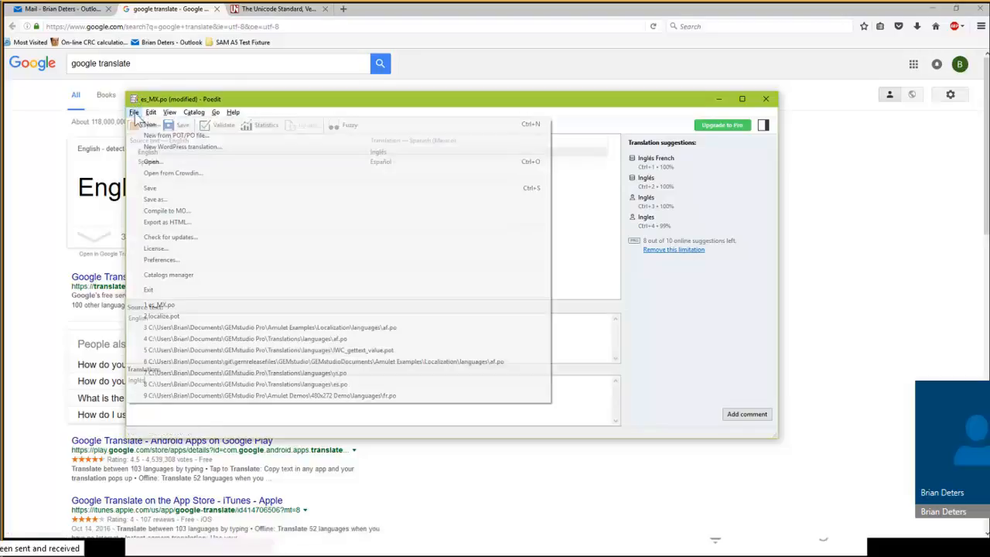
click(149, 189)
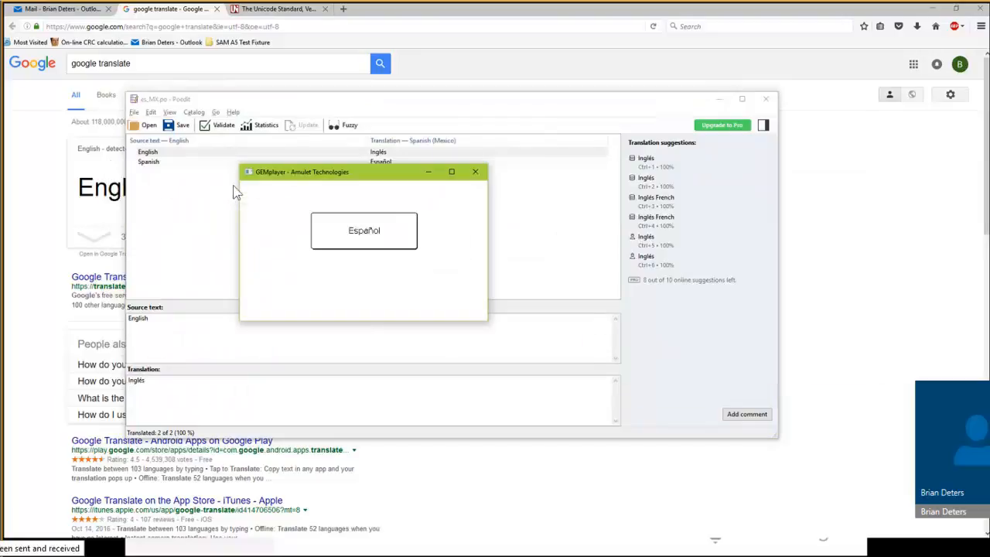
Switch to GEMstudio Developer and move the English button to about top 148, left 126
key(alt+Tab)
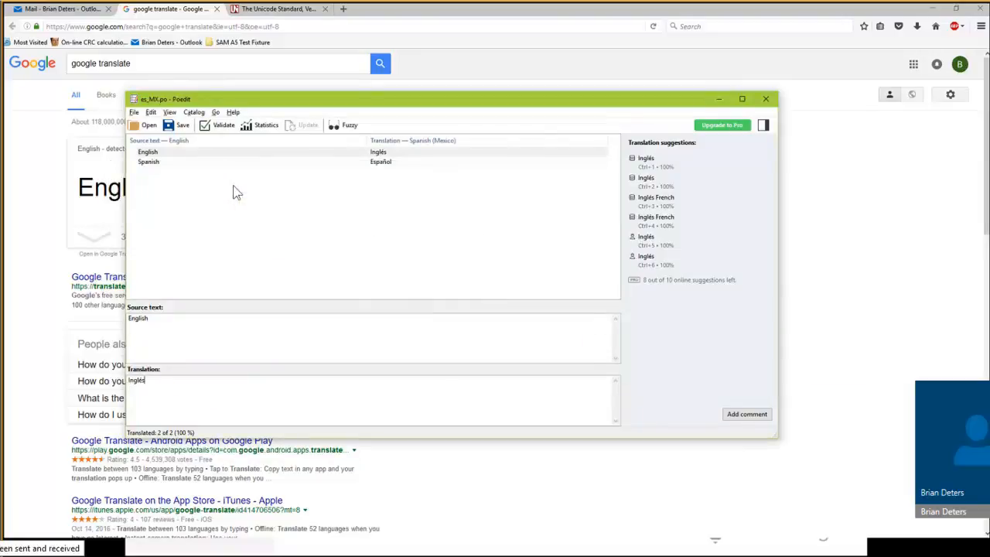
key(alt+Tab)
key(Tab)
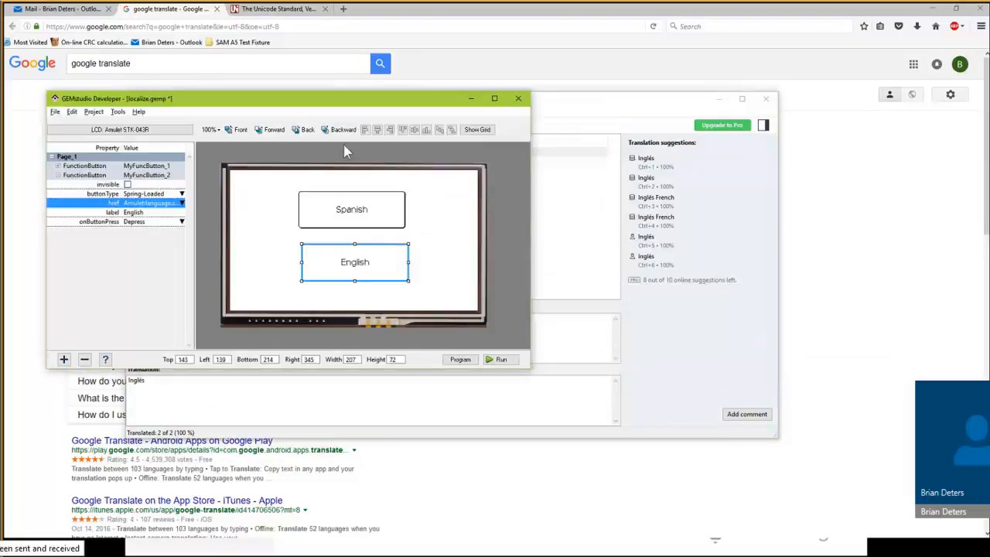
drag(347, 258, 340, 262)
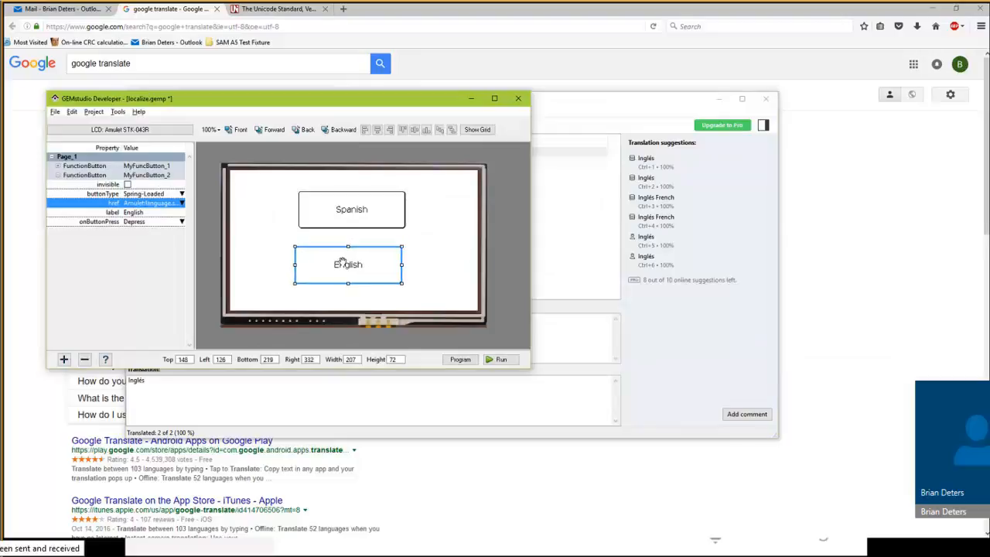
Run the project, test the Spanish and English language buttons, and close the player
click(499, 361)
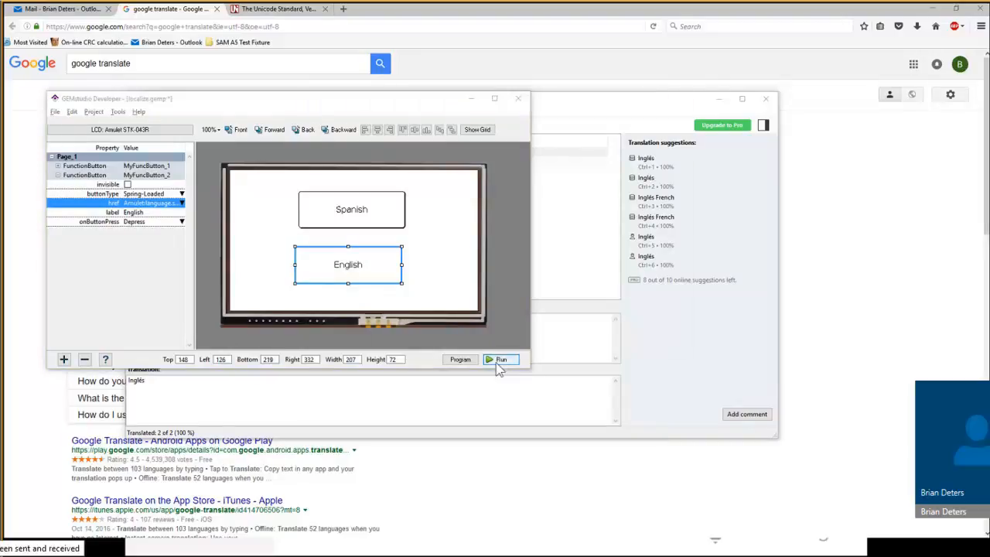
click(159, 106)
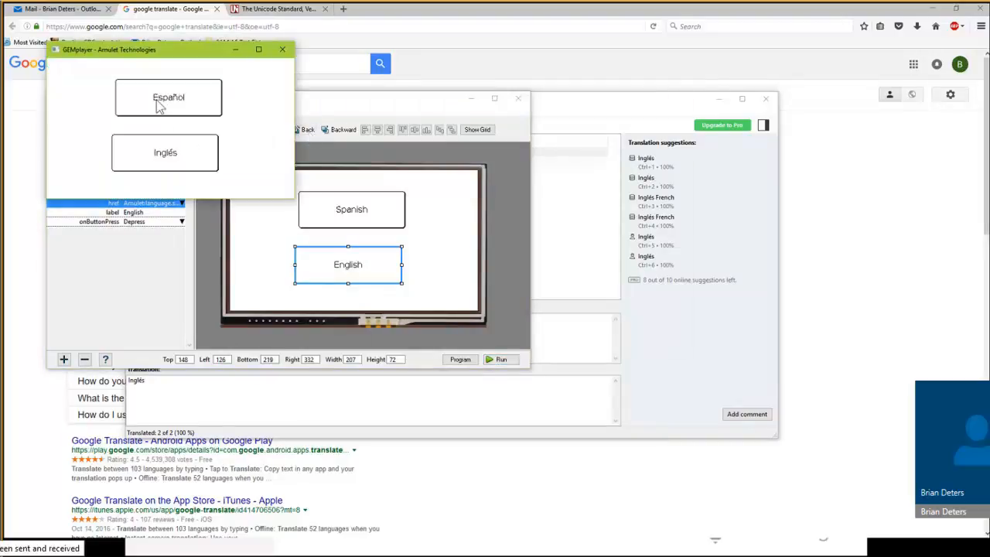
click(164, 153)
click(165, 161)
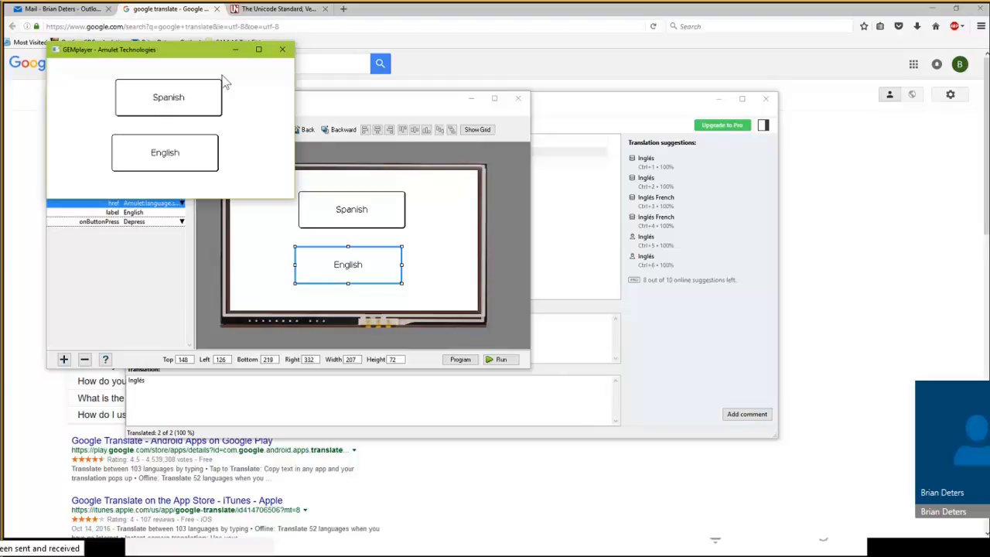
click(283, 50)
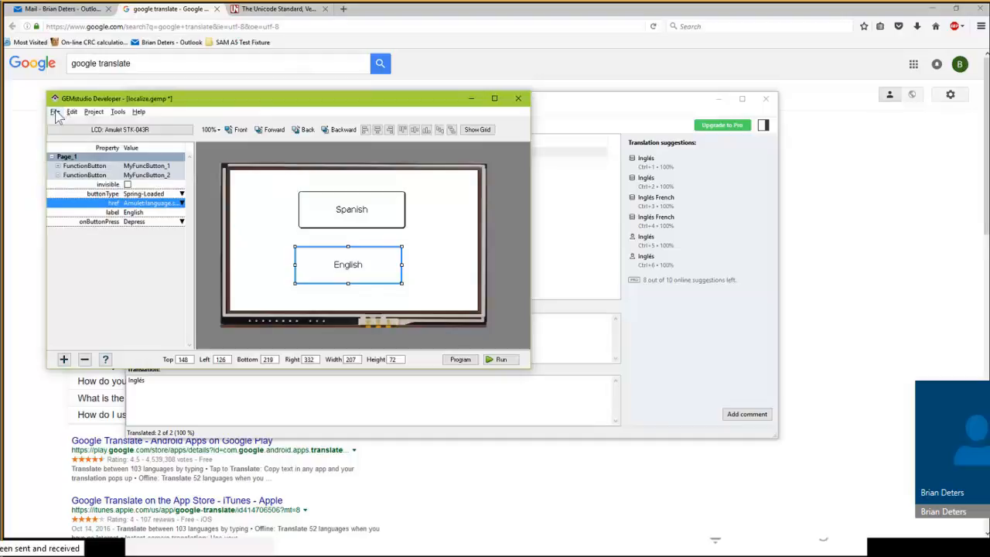
Open the recent project LocalizeDemo.gemp from the Localization examples without saving the changes to localize.gemp
click(55, 113)
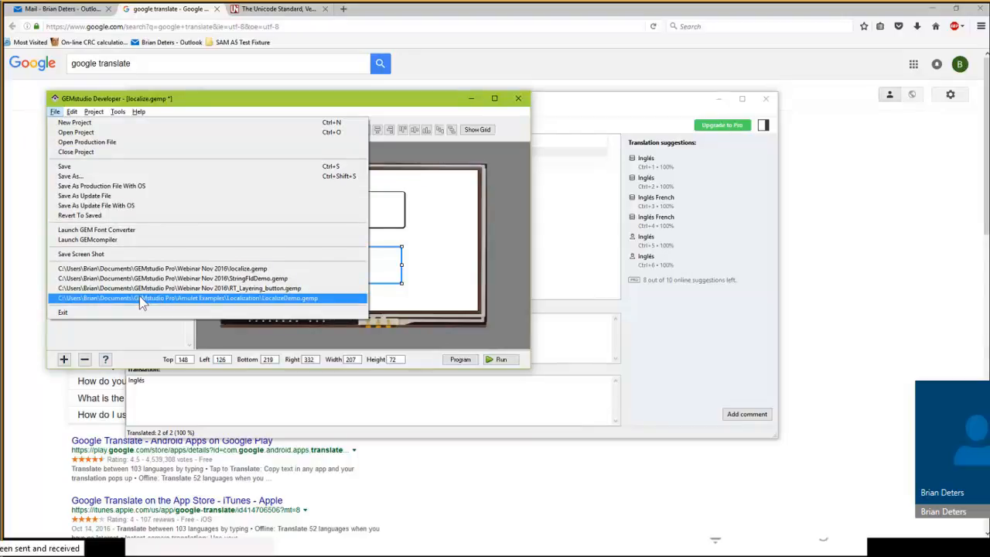
click(140, 297)
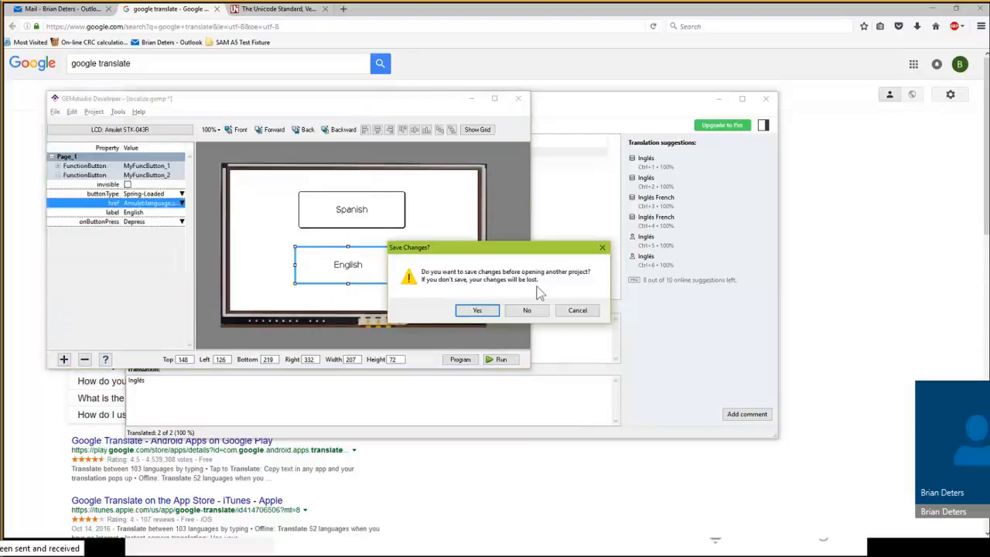
click(526, 310)
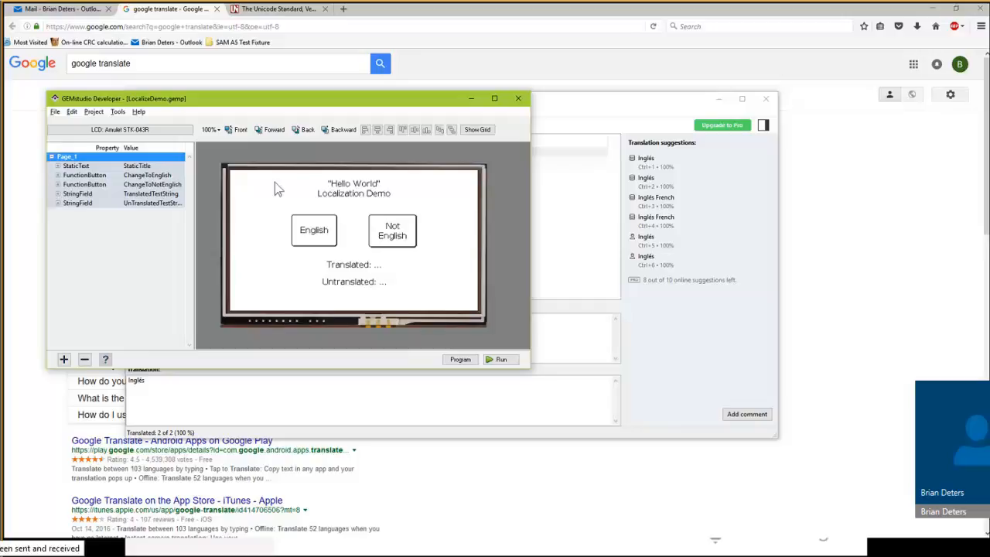
View the Localization topic under GEMstudio IDE Features in the User's Guide, then minimize the manual
click(137, 114)
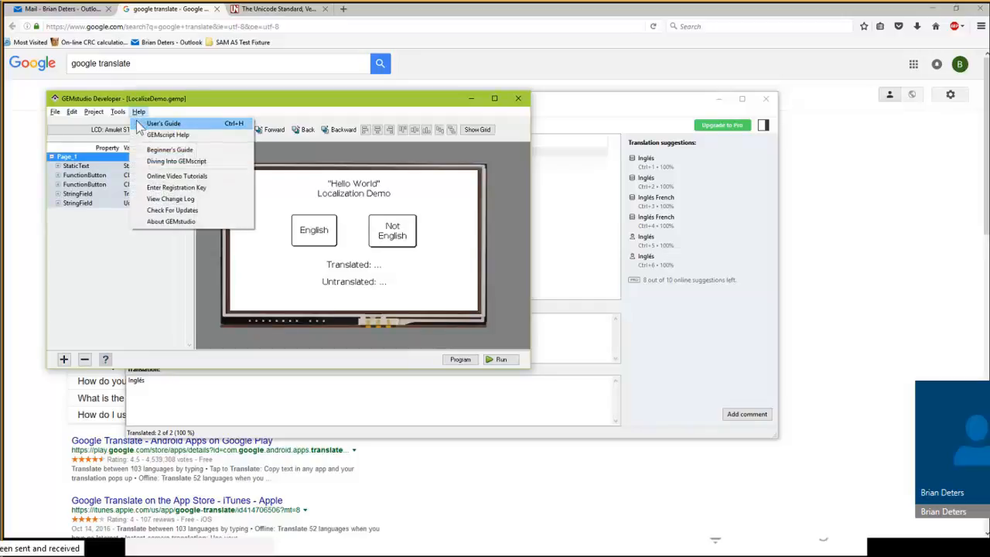
click(141, 124)
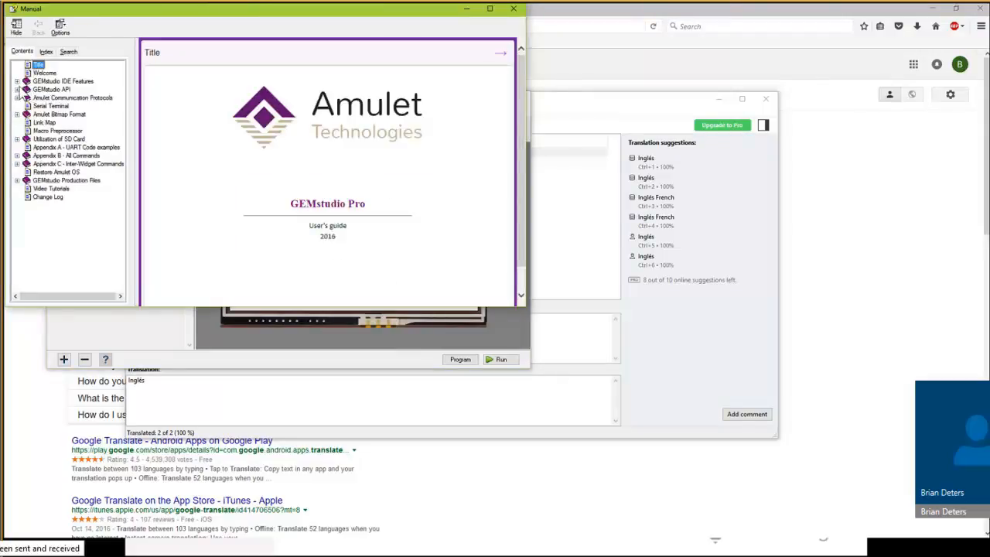
click(17, 82)
click(56, 172)
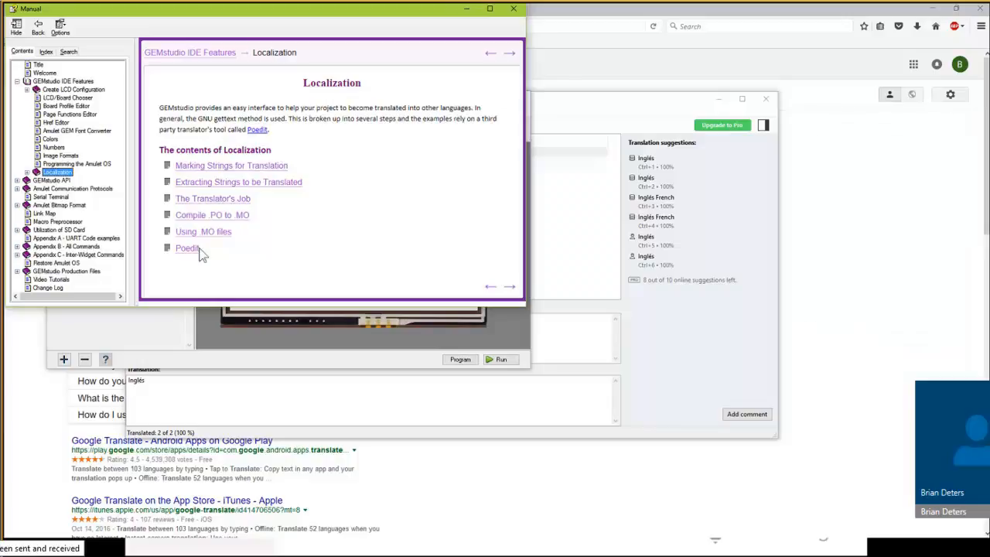
click(468, 9)
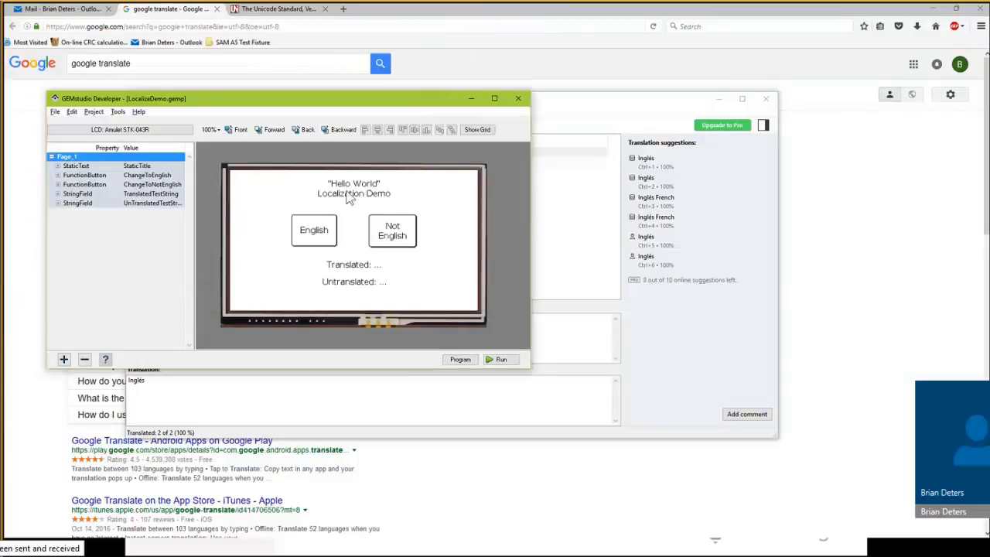
Run the LocalizeDemo project, toggle repeatedly between English and Not English to compare the texts, and close the player
click(311, 192)
click(287, 188)
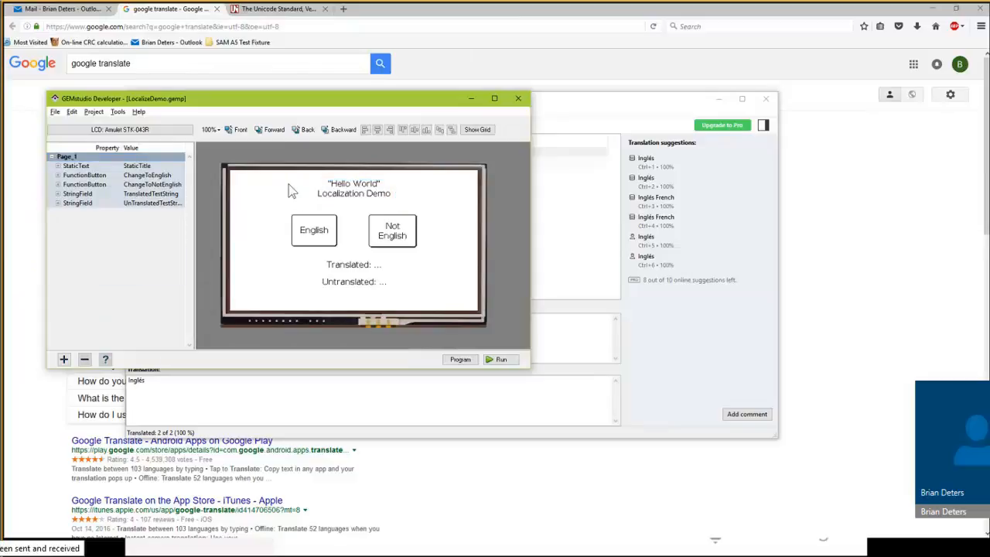
click(499, 359)
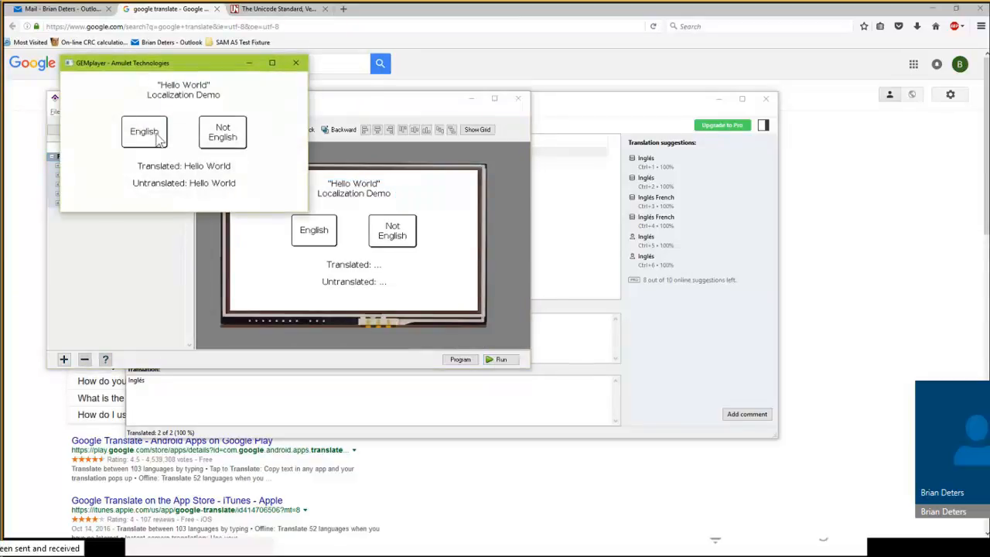
click(225, 141)
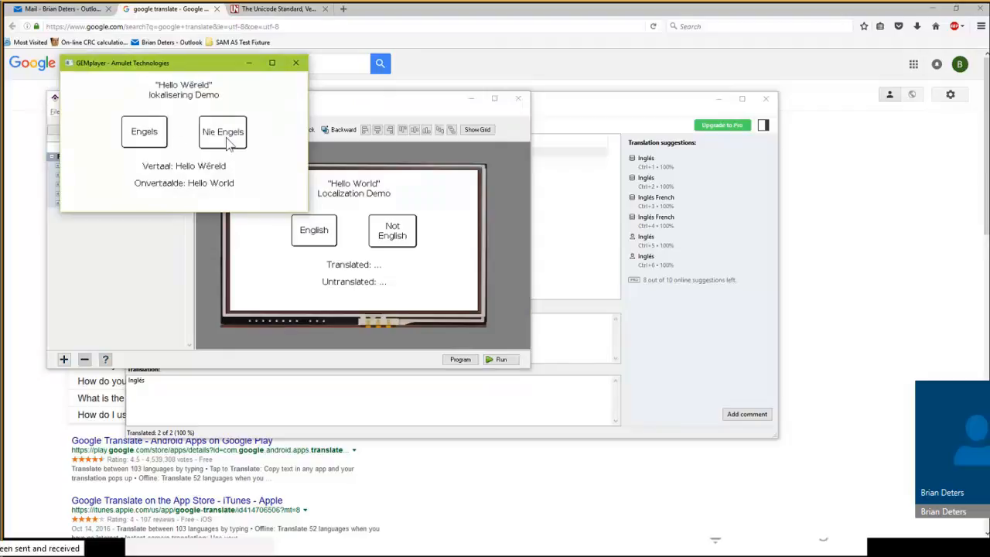
click(147, 133)
click(213, 136)
click(145, 133)
click(218, 138)
click(157, 136)
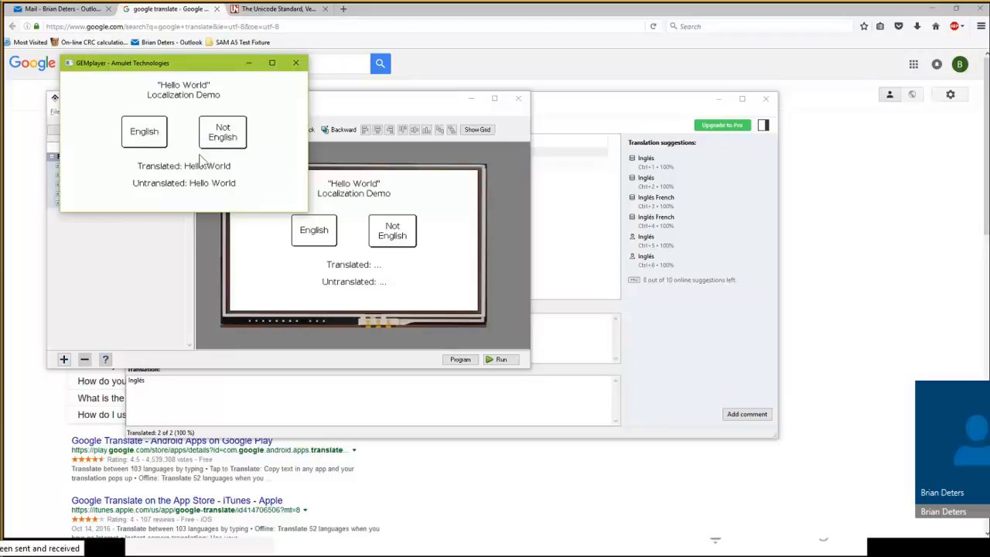
click(220, 138)
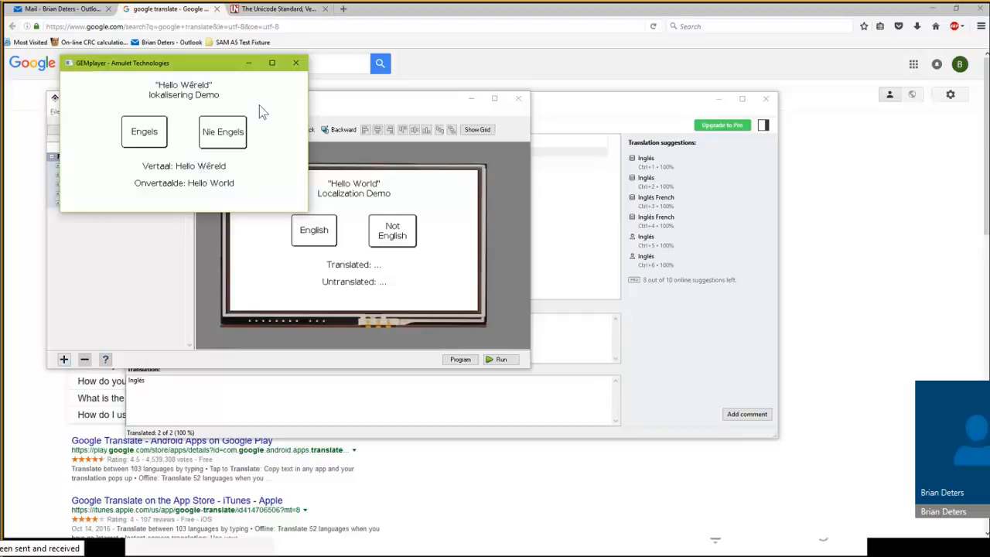
click(298, 64)
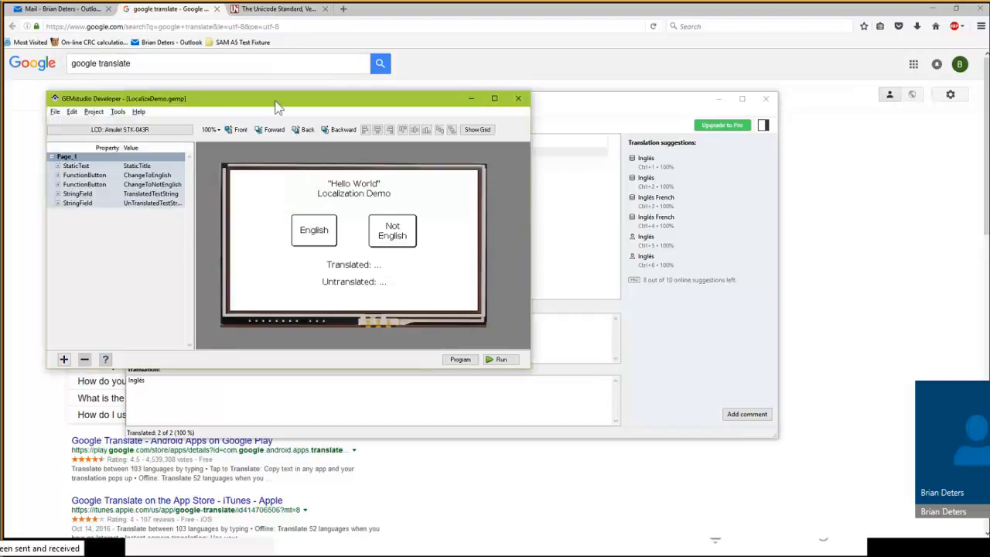